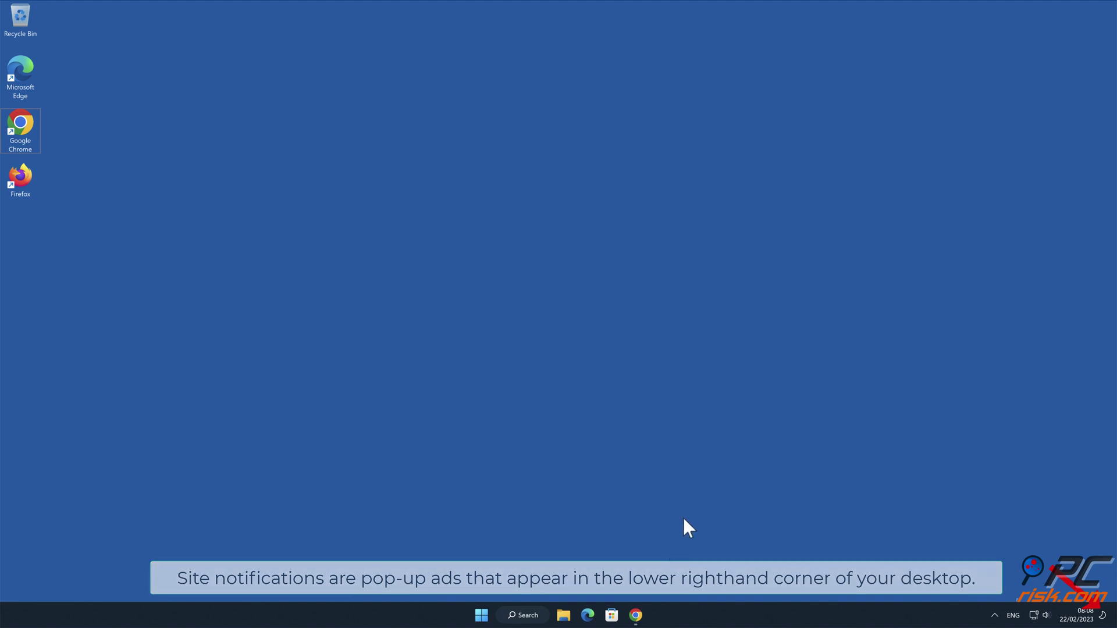
Launch Chrome, allow yourbestlandever.com to show notifications, and close the browser window.
click(635, 615)
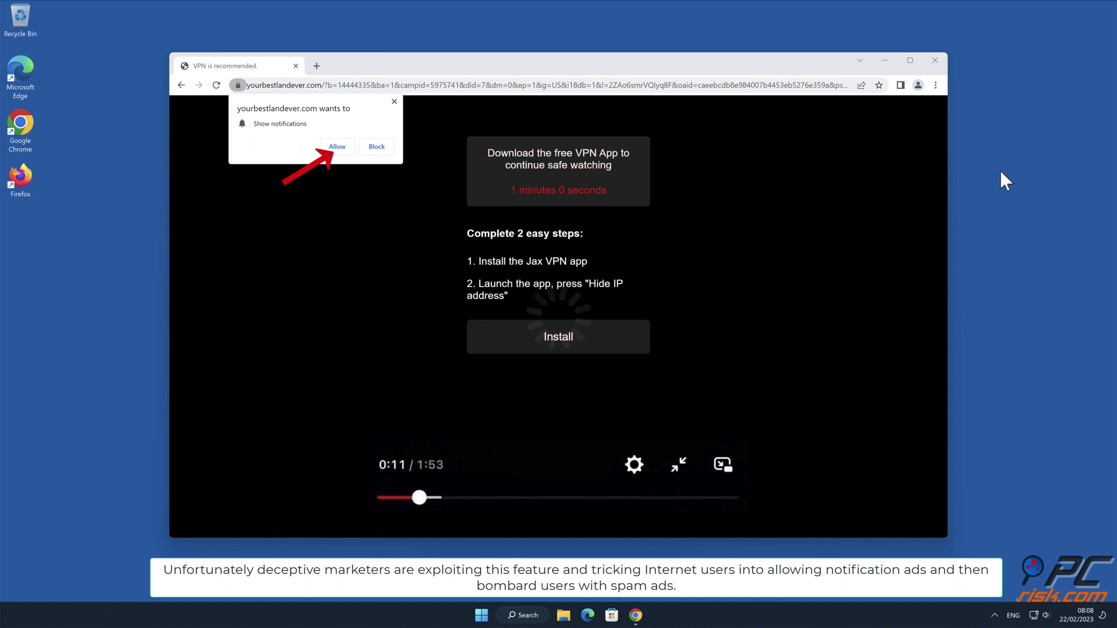
click(347, 151)
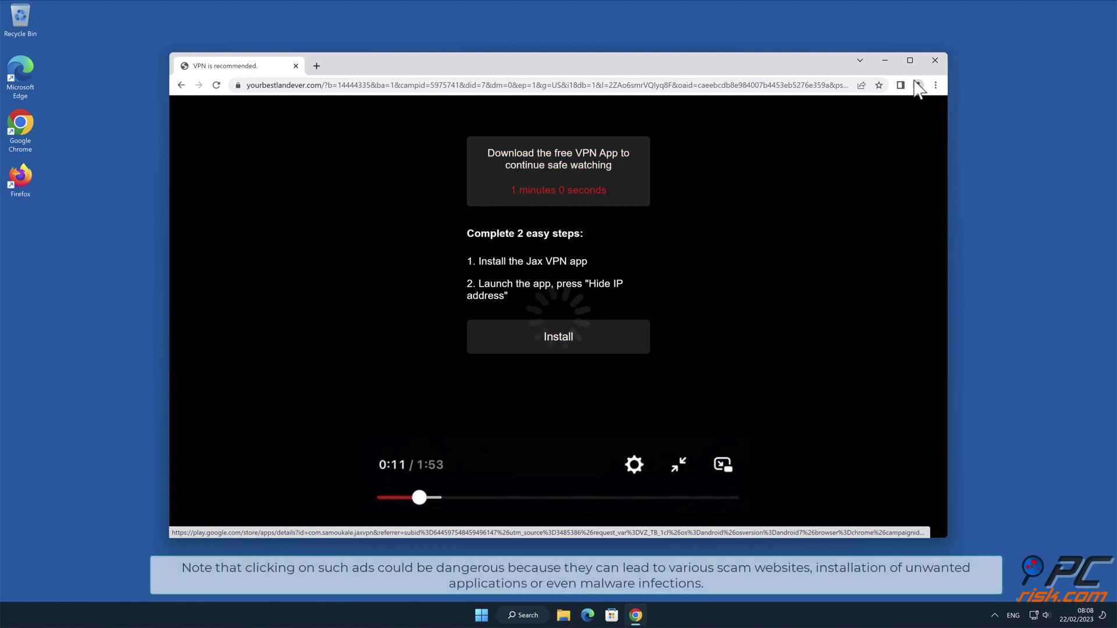
click(934, 61)
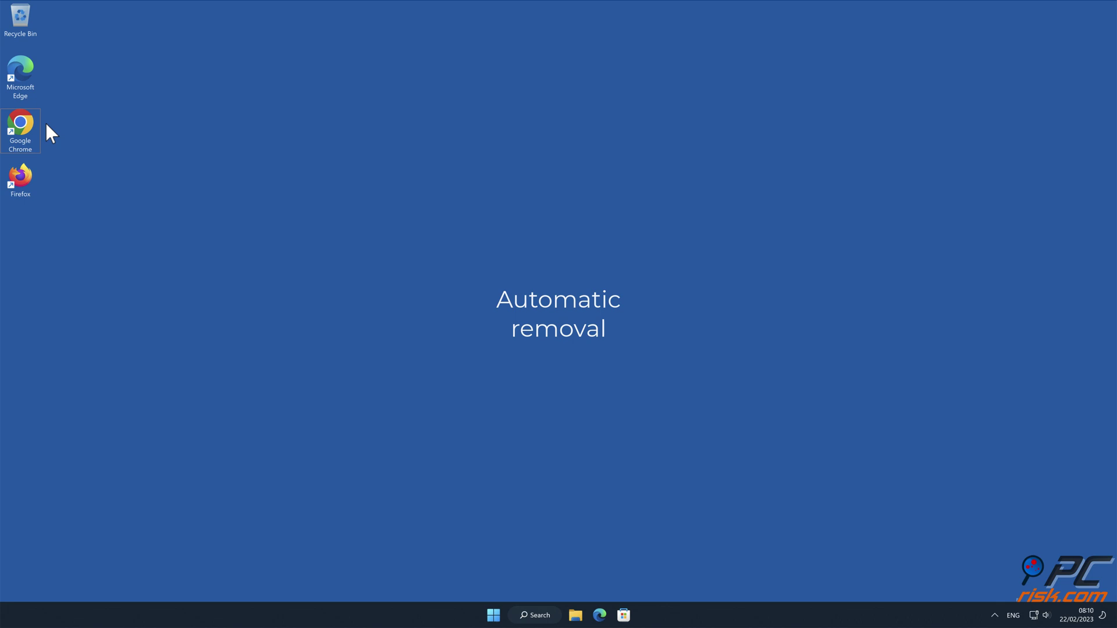
double_click(21, 123)
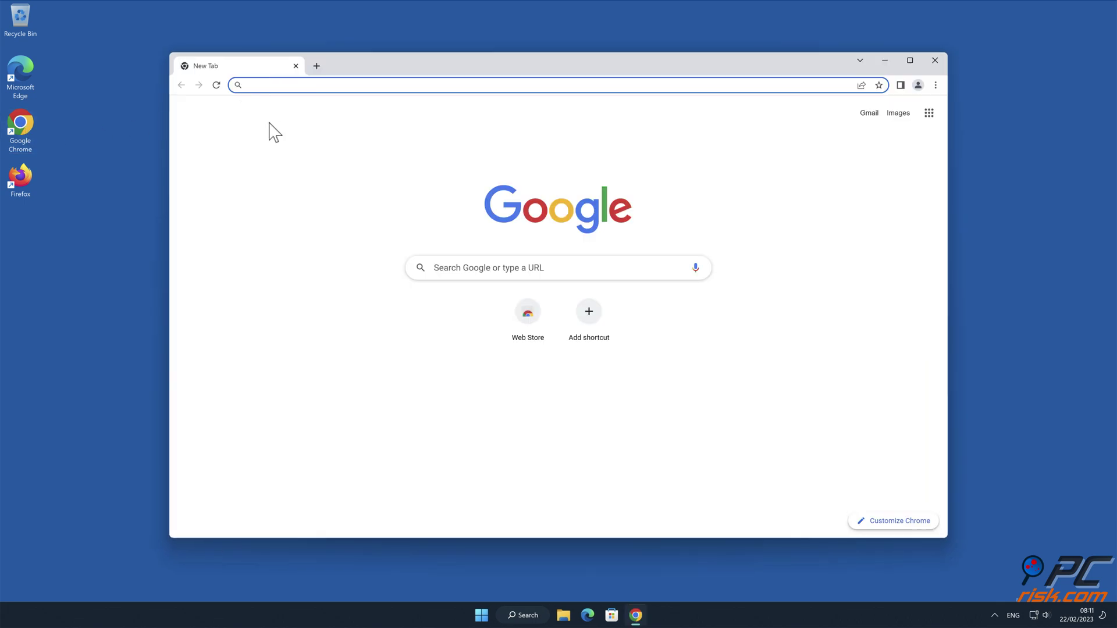
text(www.combocl)
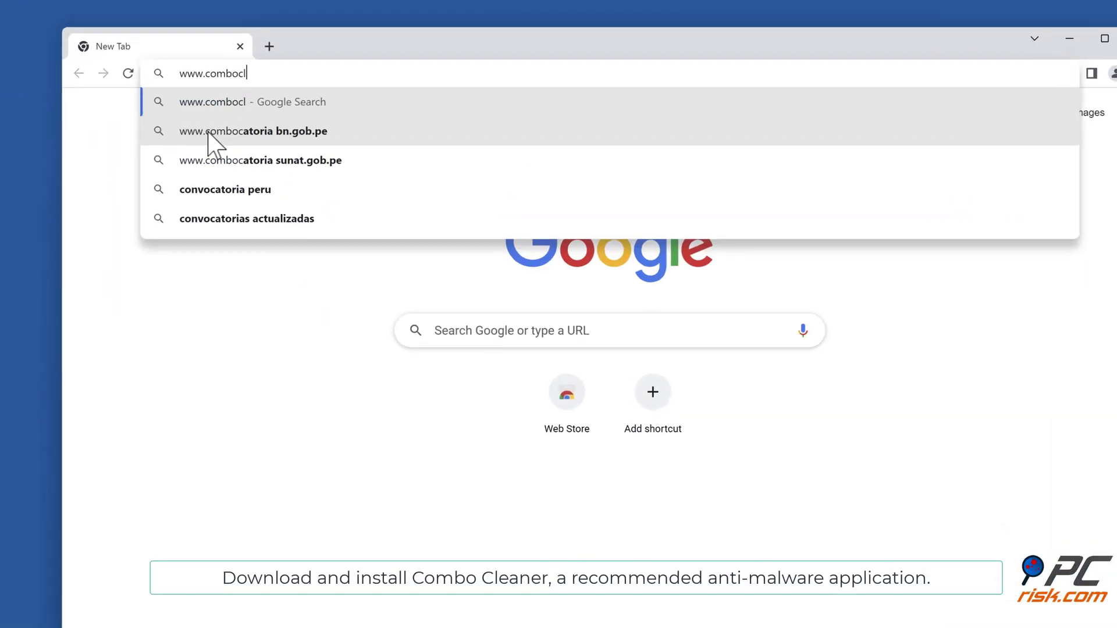
text(eaner.co)
key(Return)
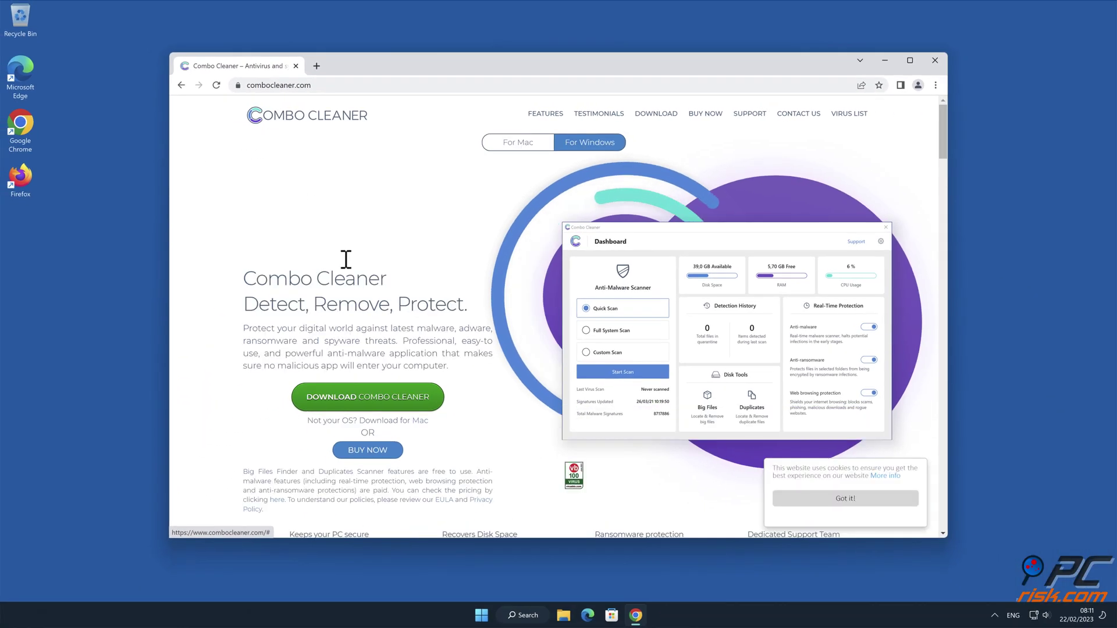
click(428, 407)
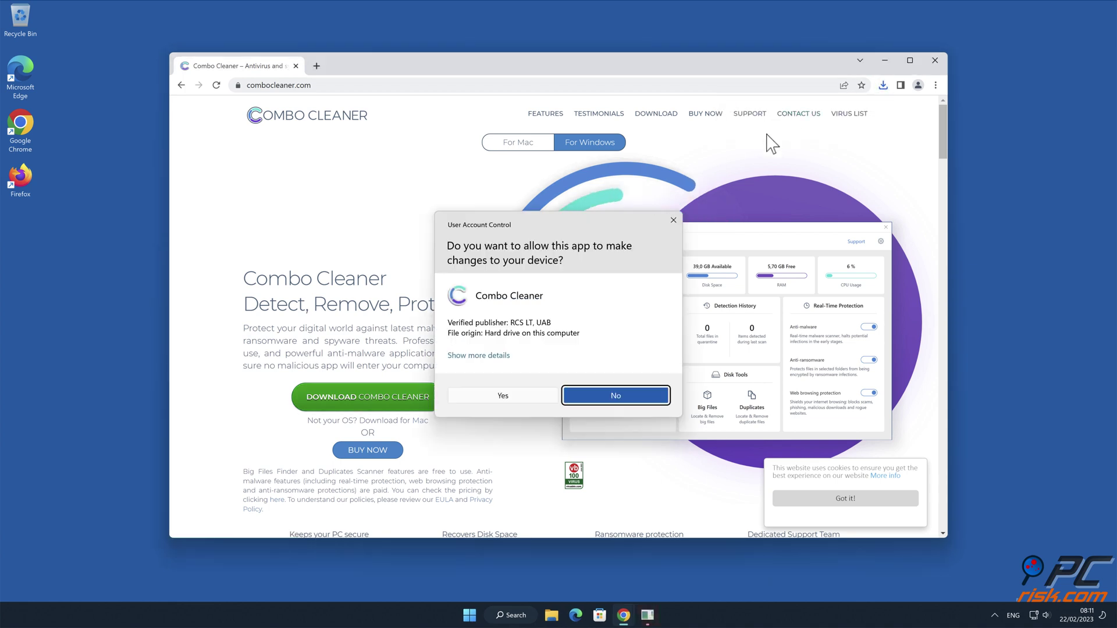
Approve the installer's UAC prompt and install Combo Cleaner to its default folder.
click(502, 397)
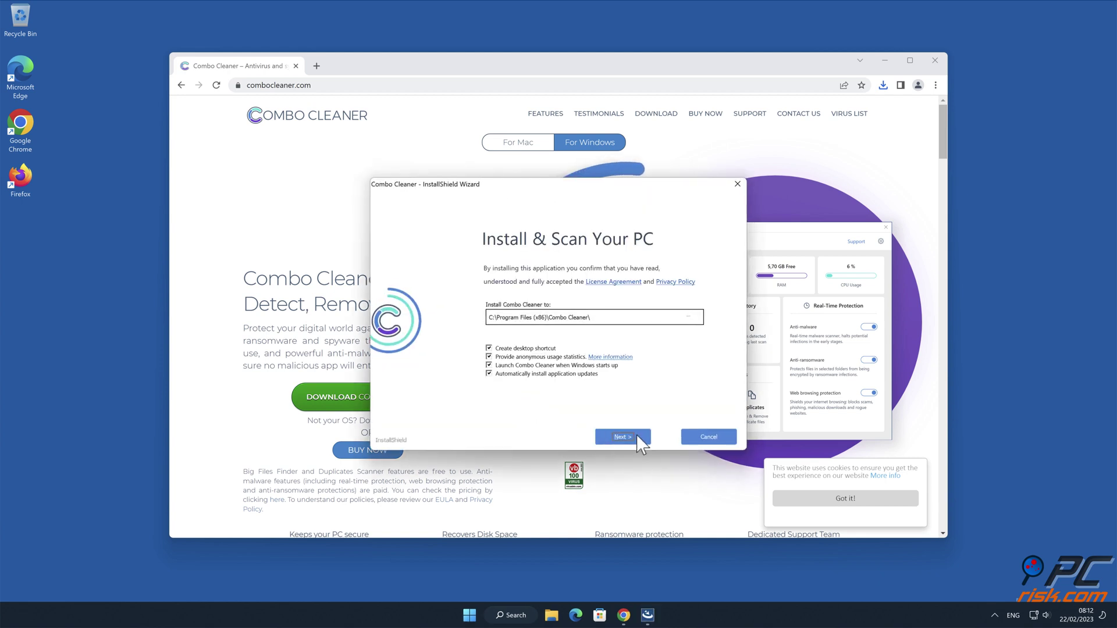
click(622, 437)
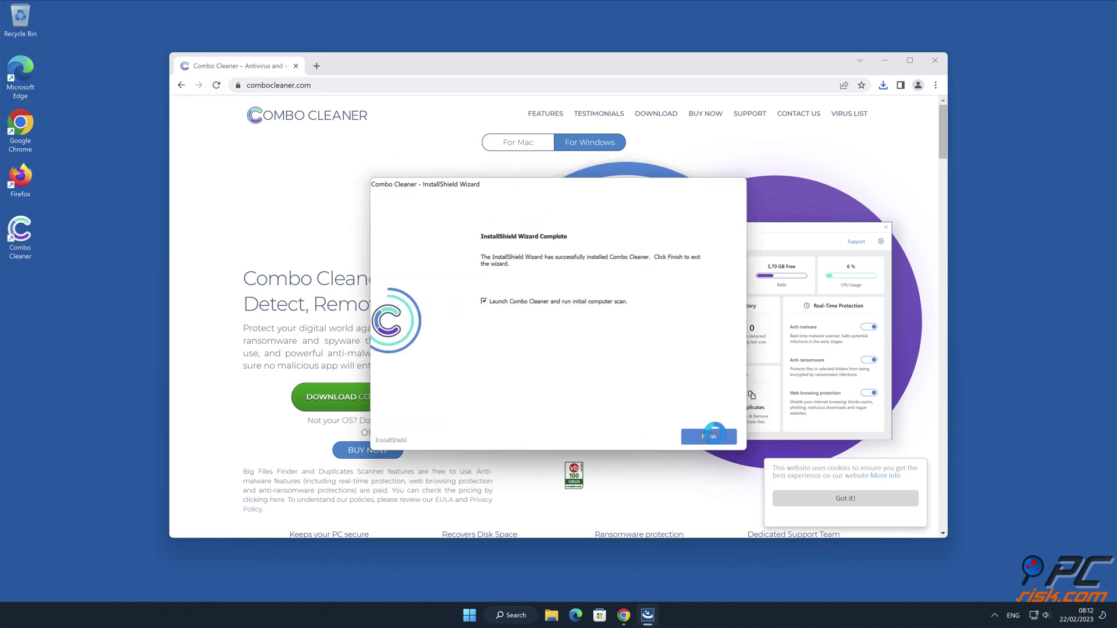
click(709, 436)
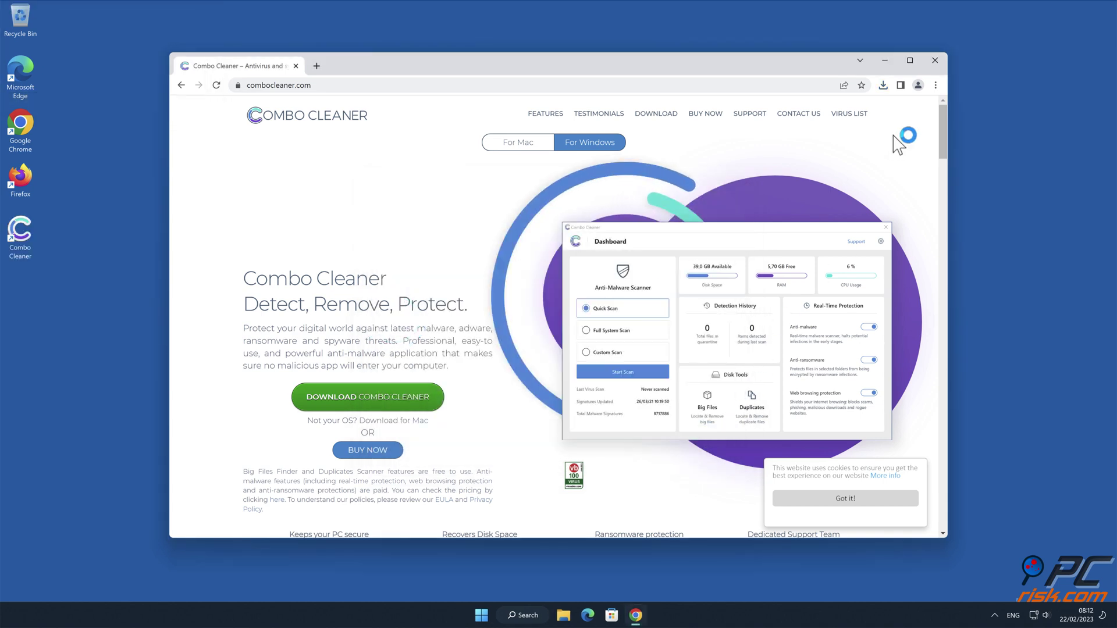
Close Chrome, activate Combo Cleaner's licence, and quarantine the yourbestlandever.com Ads threat.
click(935, 61)
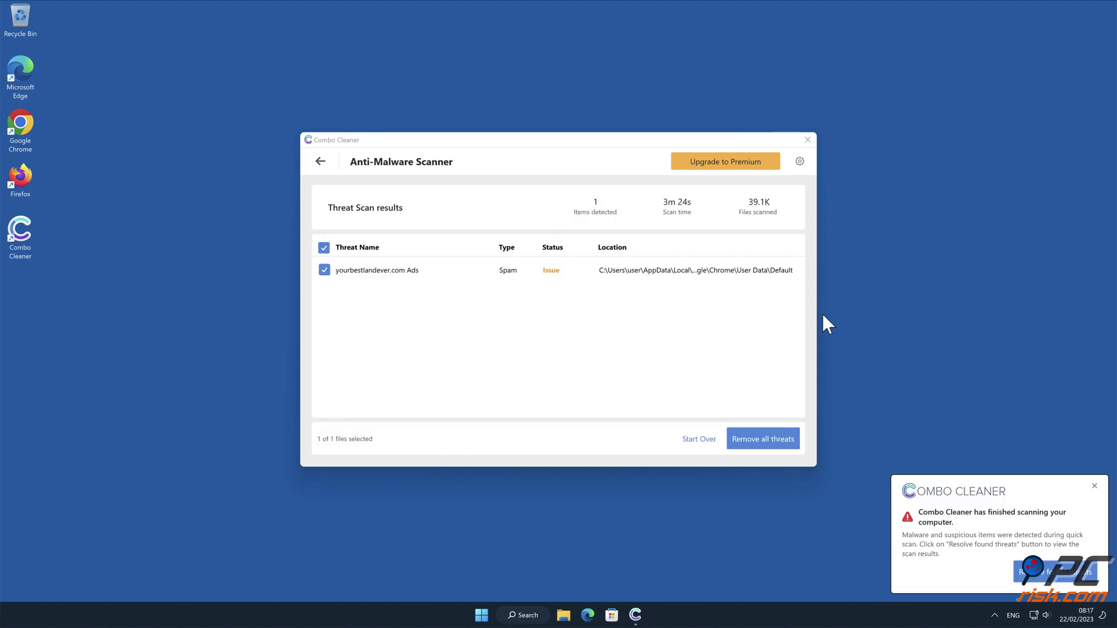
click(792, 442)
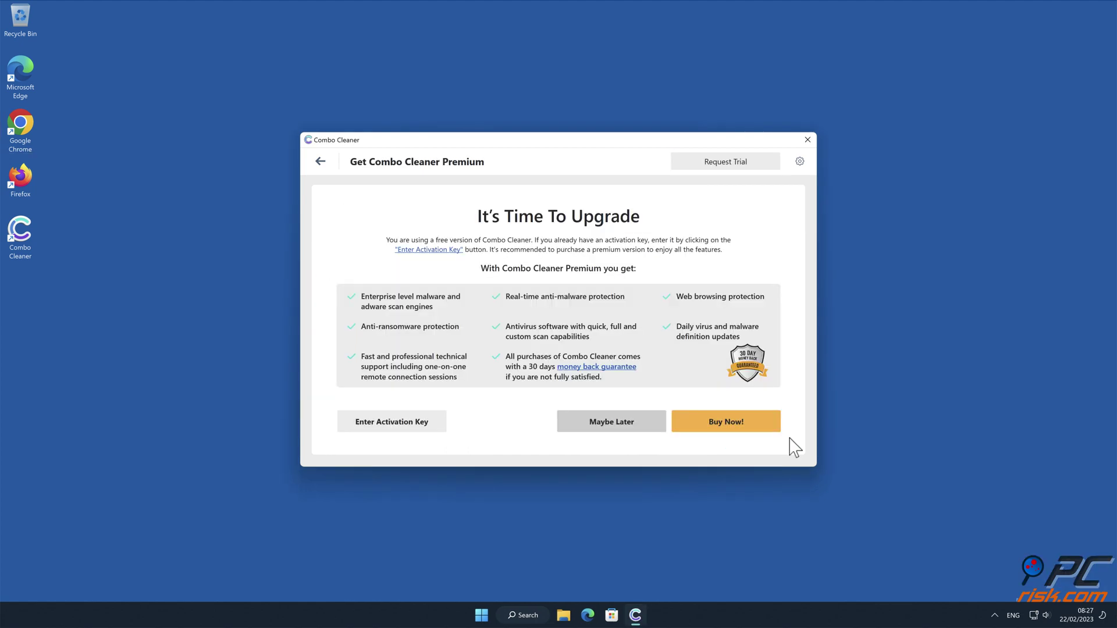
click(428, 432)
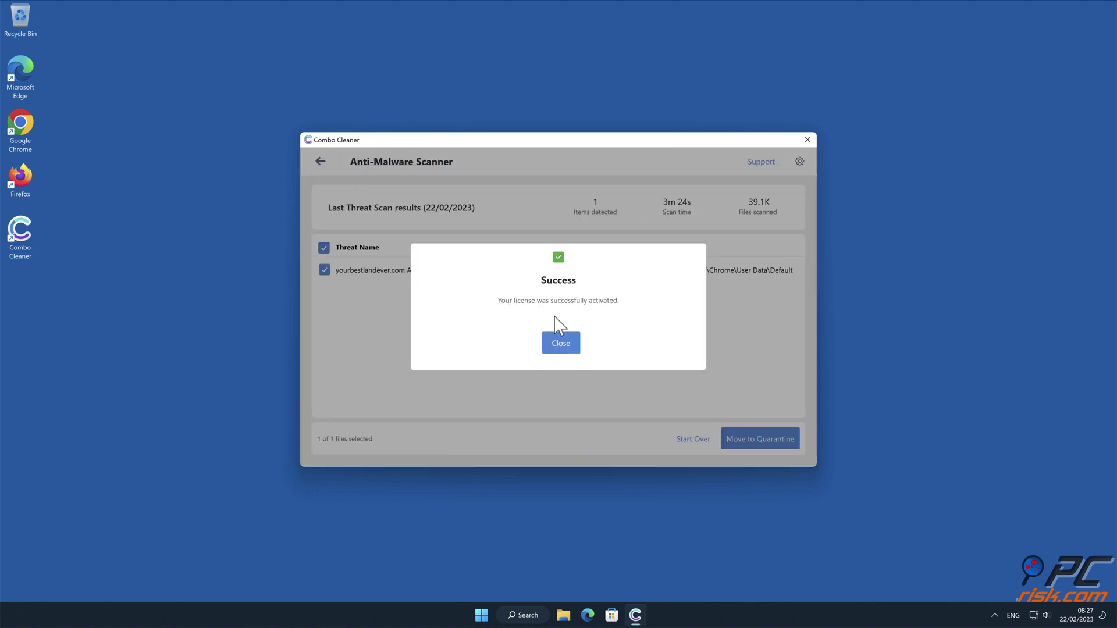
click(561, 343)
click(727, 433)
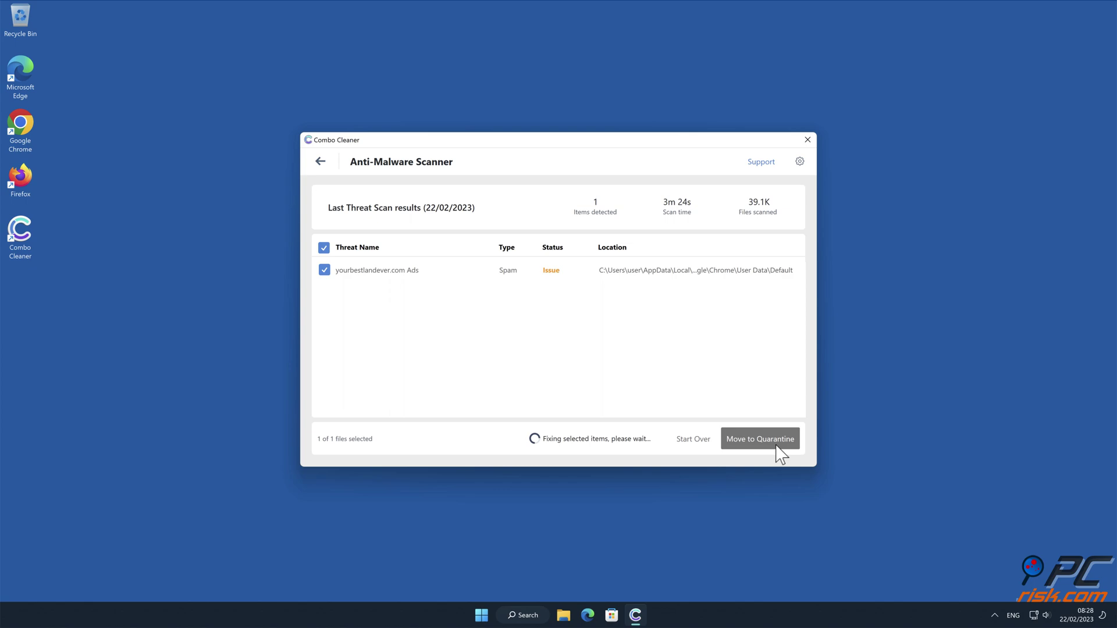
click(644, 352)
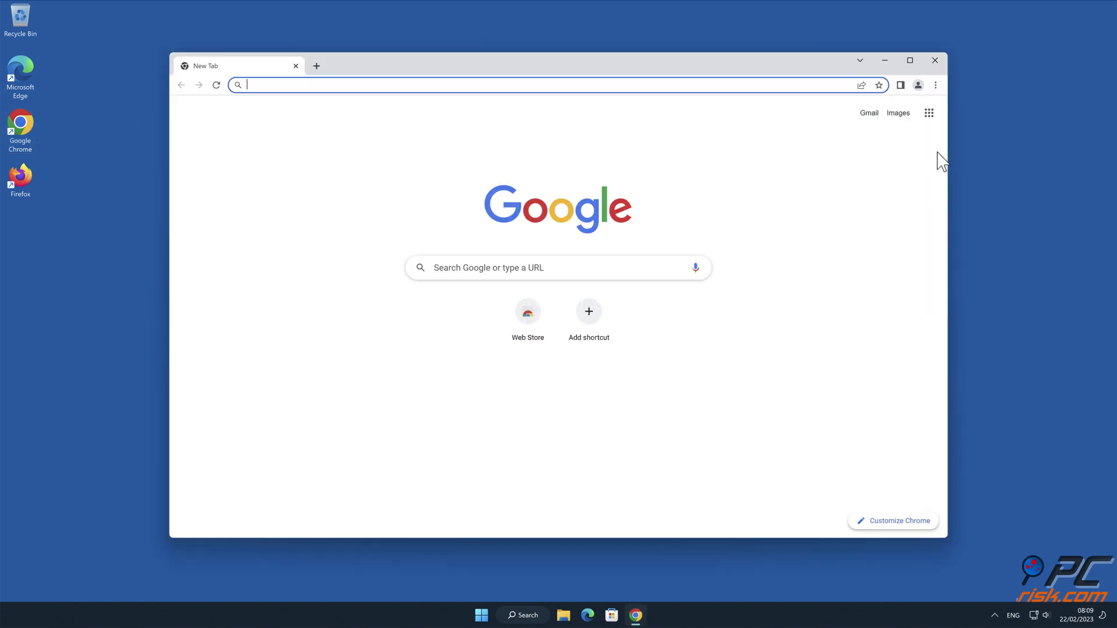
Open Chrome's Privacy and security > Site settings > Notifications page.
click(1006, 153)
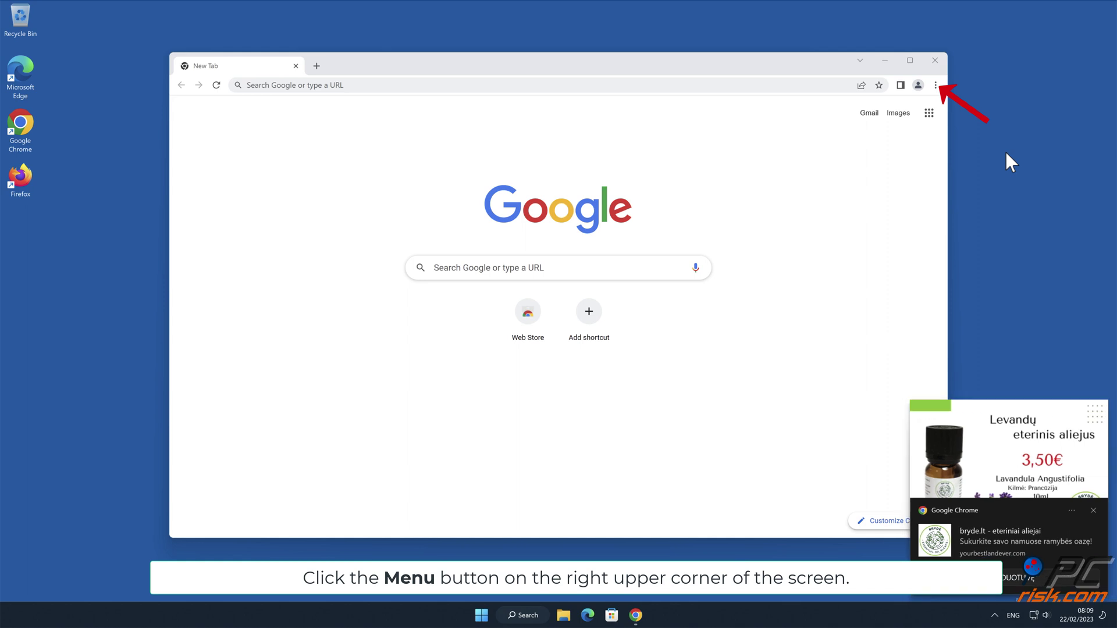
click(935, 85)
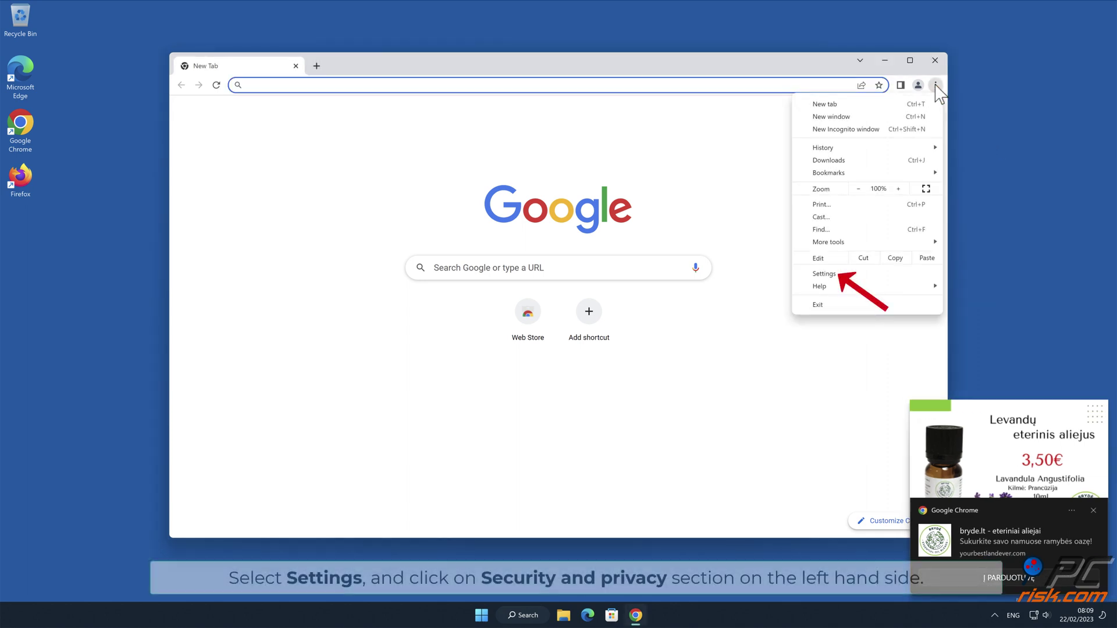
click(867, 274)
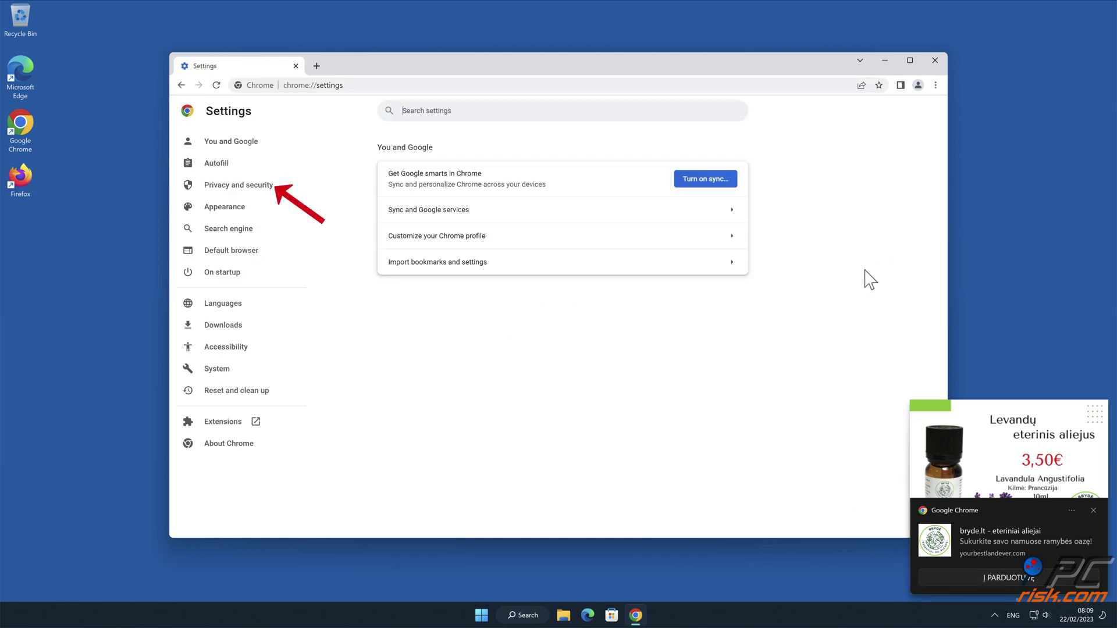
click(277, 192)
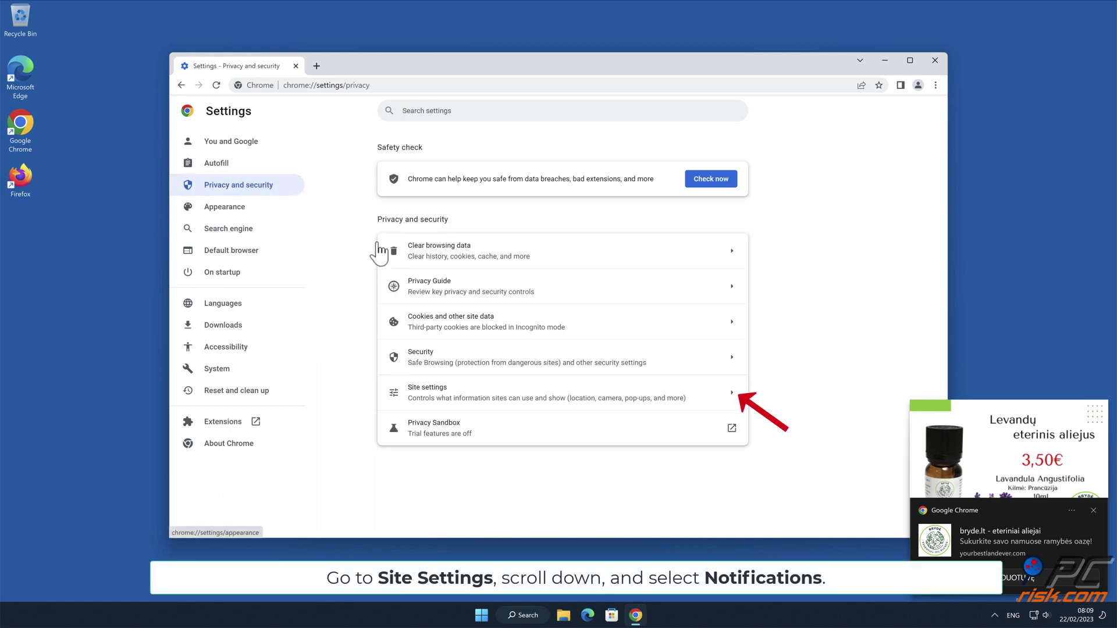
click(717, 400)
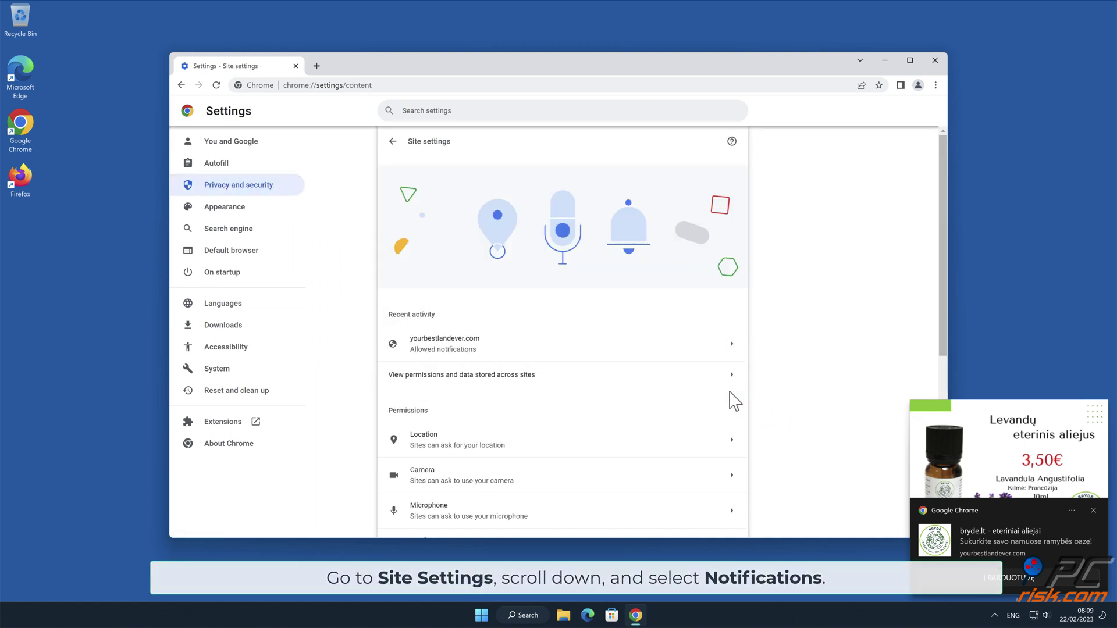
drag(945, 215, 942, 327)
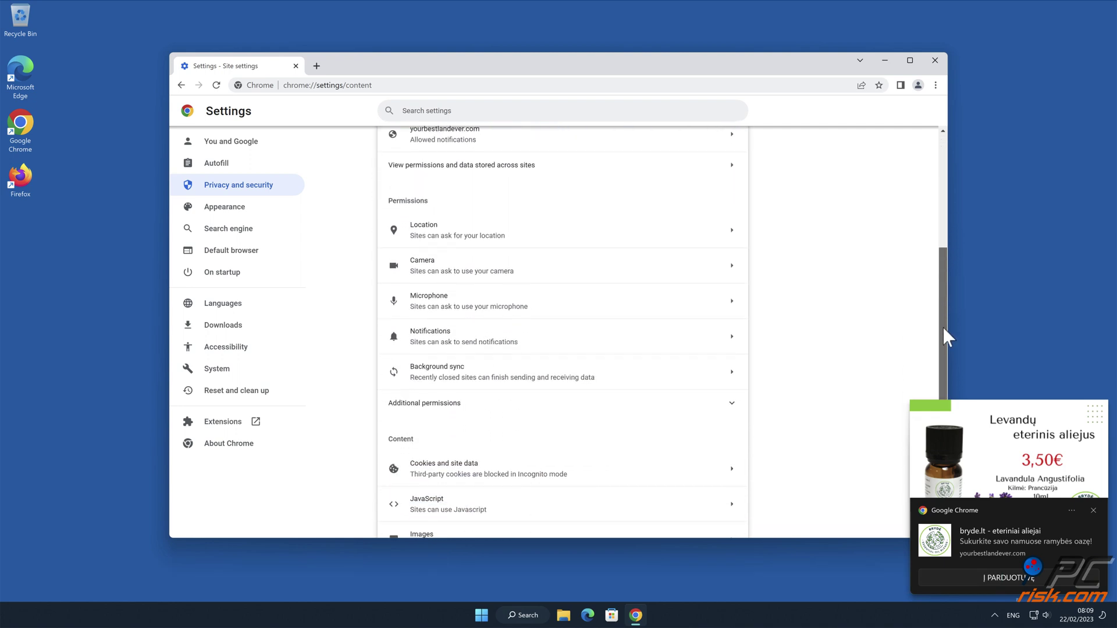
click(730, 339)
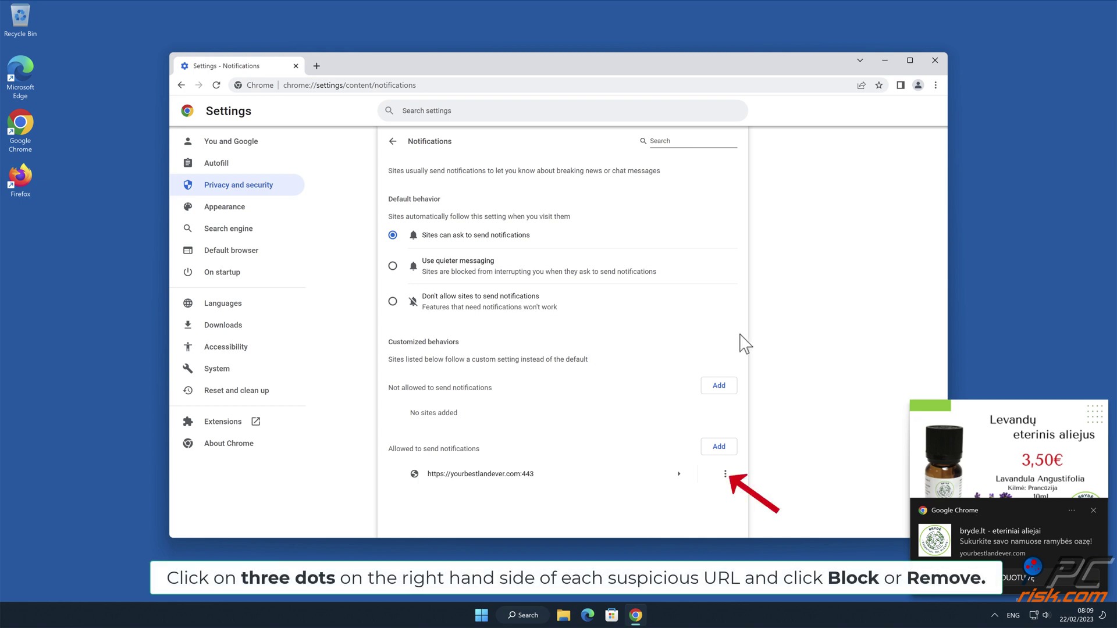
Remove yourbestlandever.com from the allowed notification sites and close Chrome.
click(724, 474)
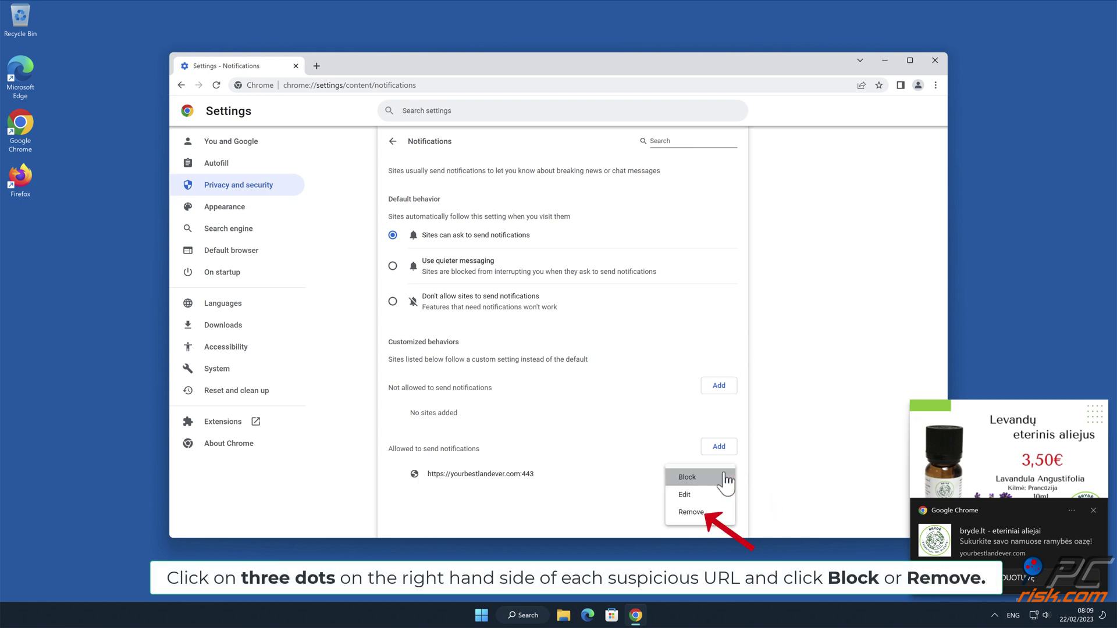
click(718, 512)
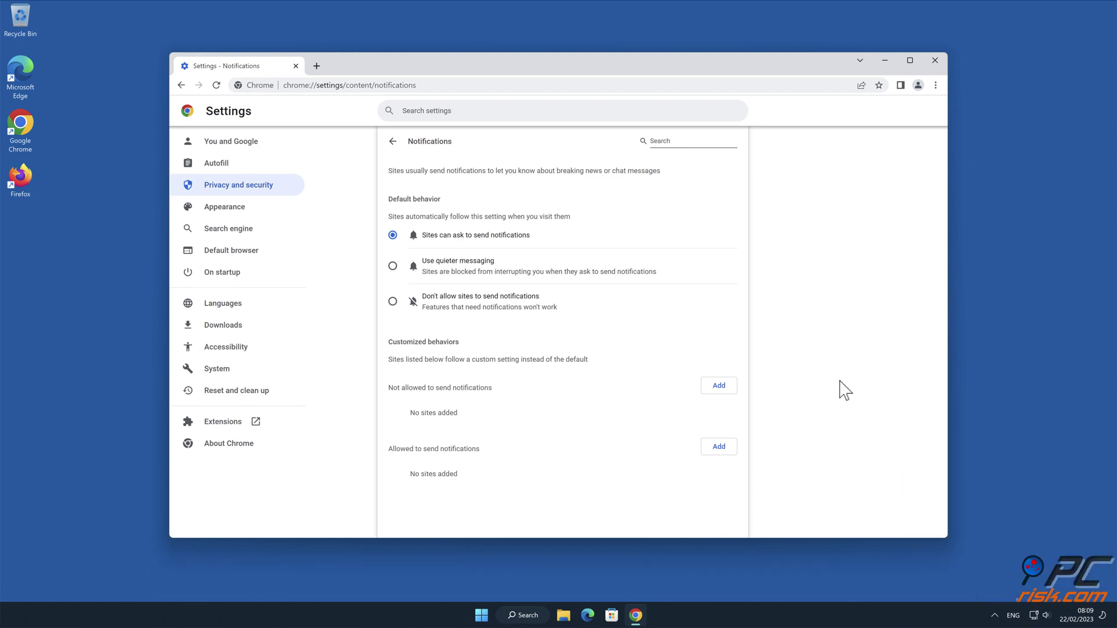
click(940, 58)
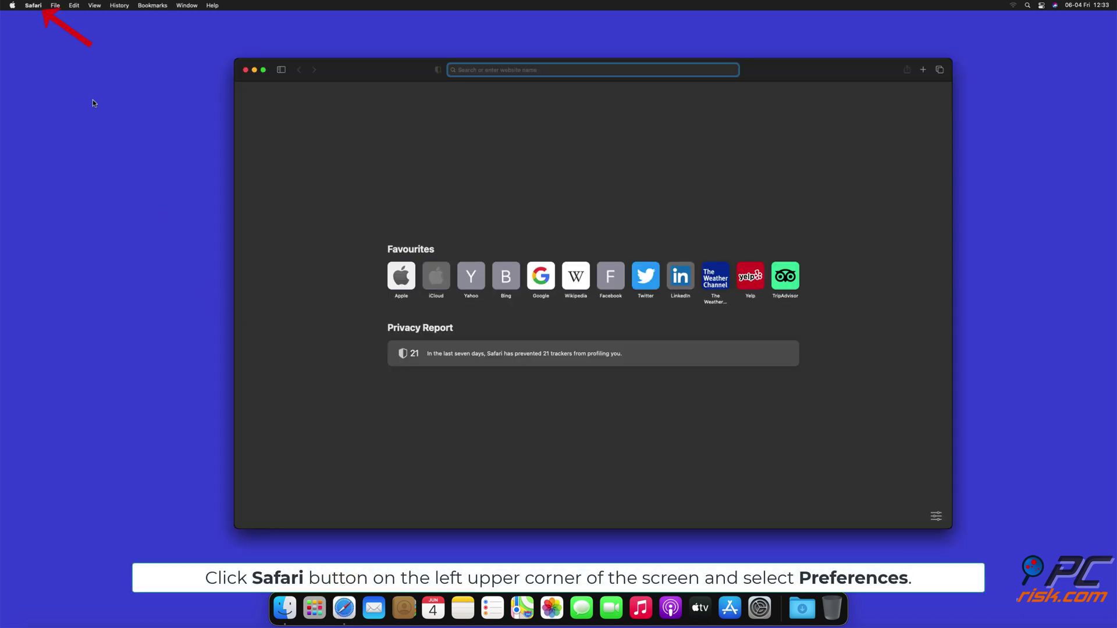
Open Safari's Settings > Websites > Notifications list.
click(35, 5)
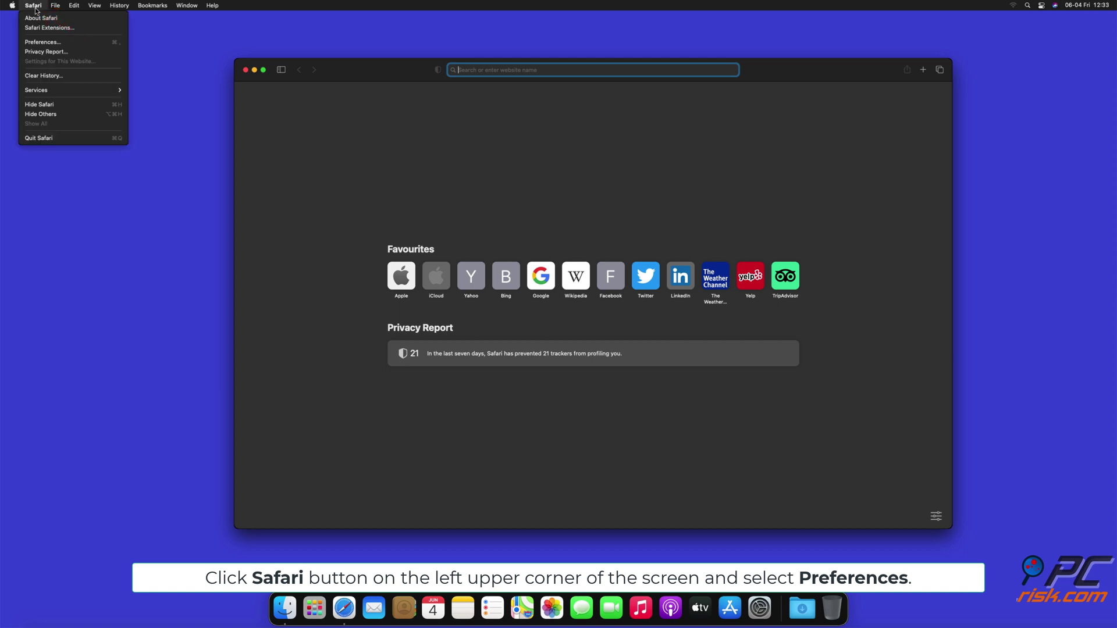
click(55, 43)
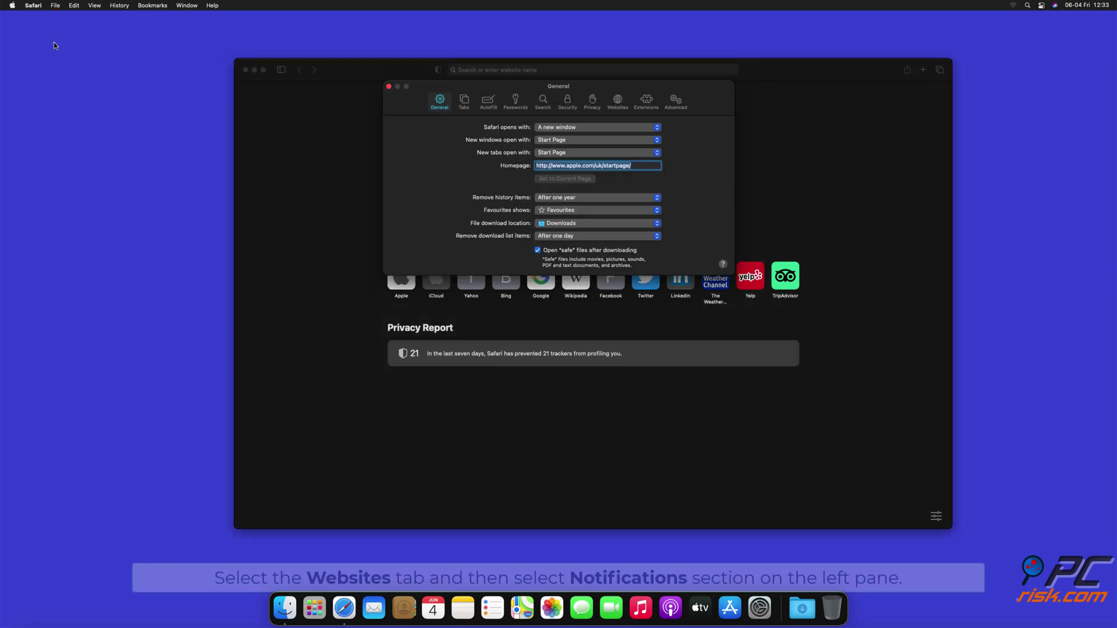
click(617, 101)
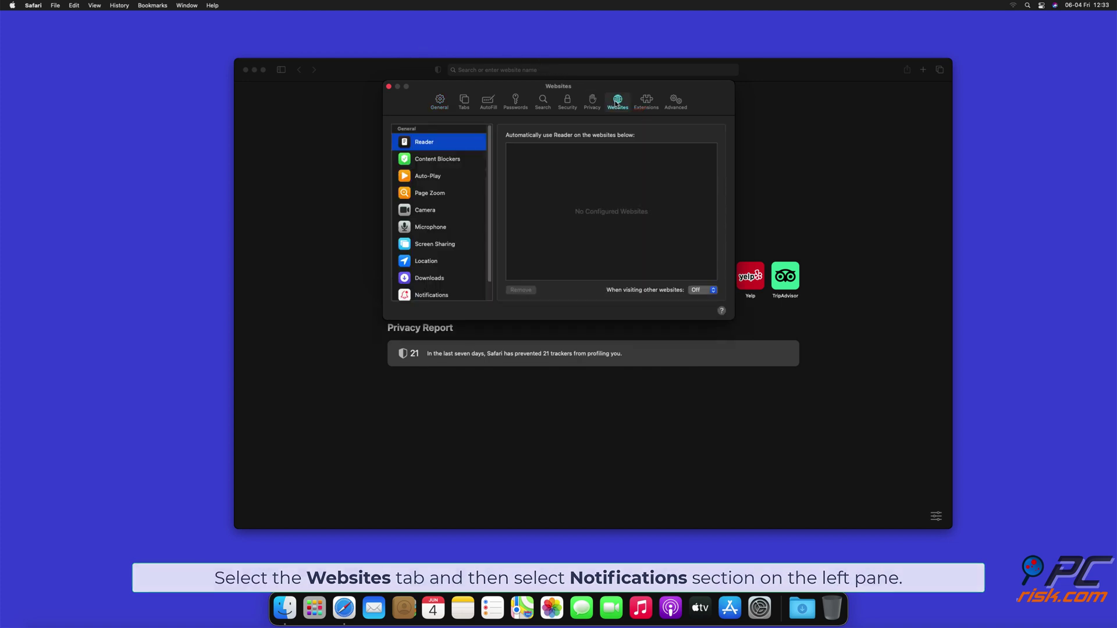
drag(490, 146, 490, 178)
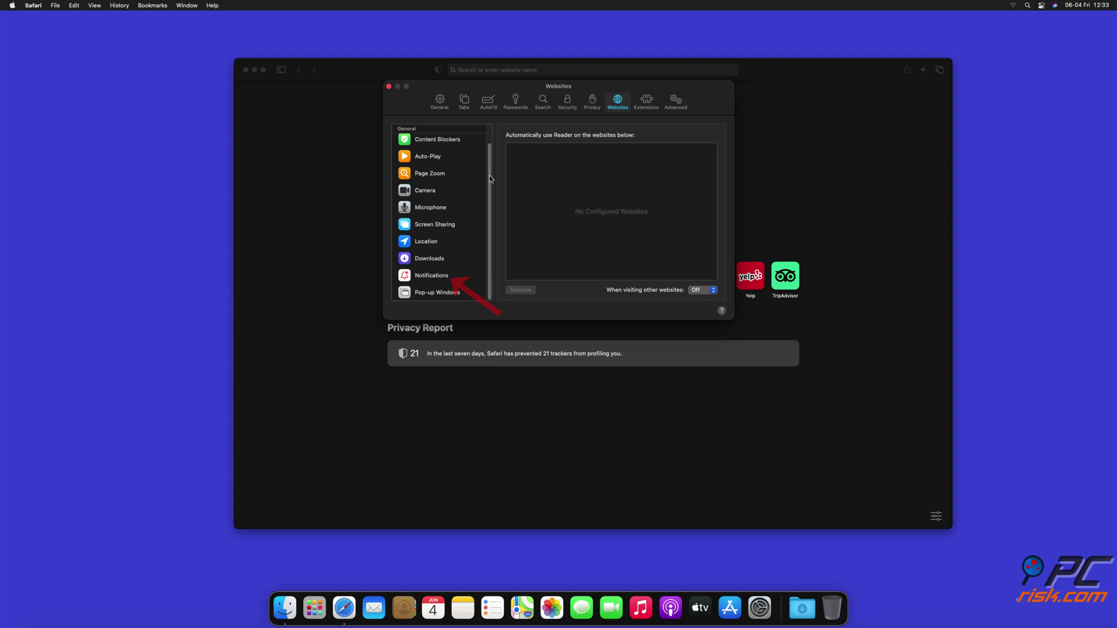
click(433, 278)
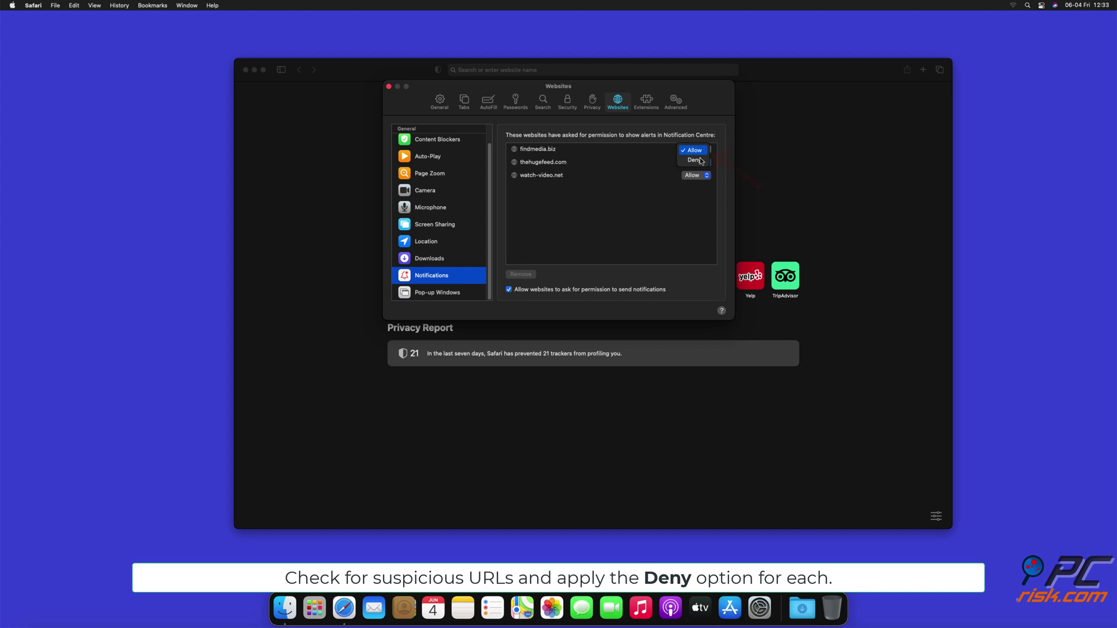
Deny notifications for findmedia.biz, thehugefeed.com and watch-video.net, then close settings and Safari.
click(700, 161)
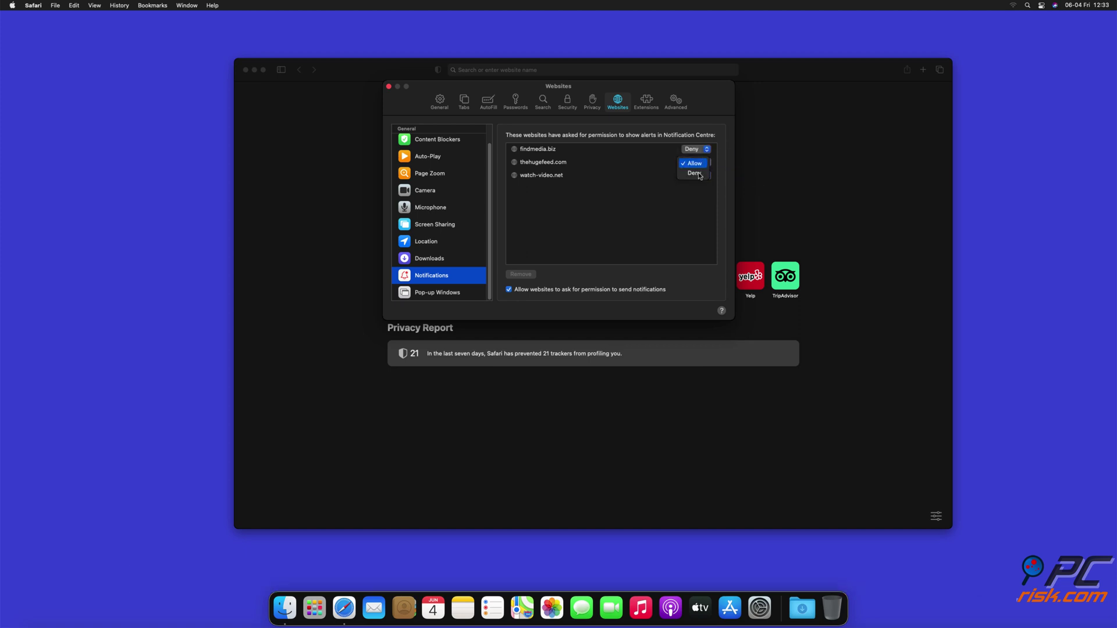
click(698, 174)
click(707, 175)
click(389, 86)
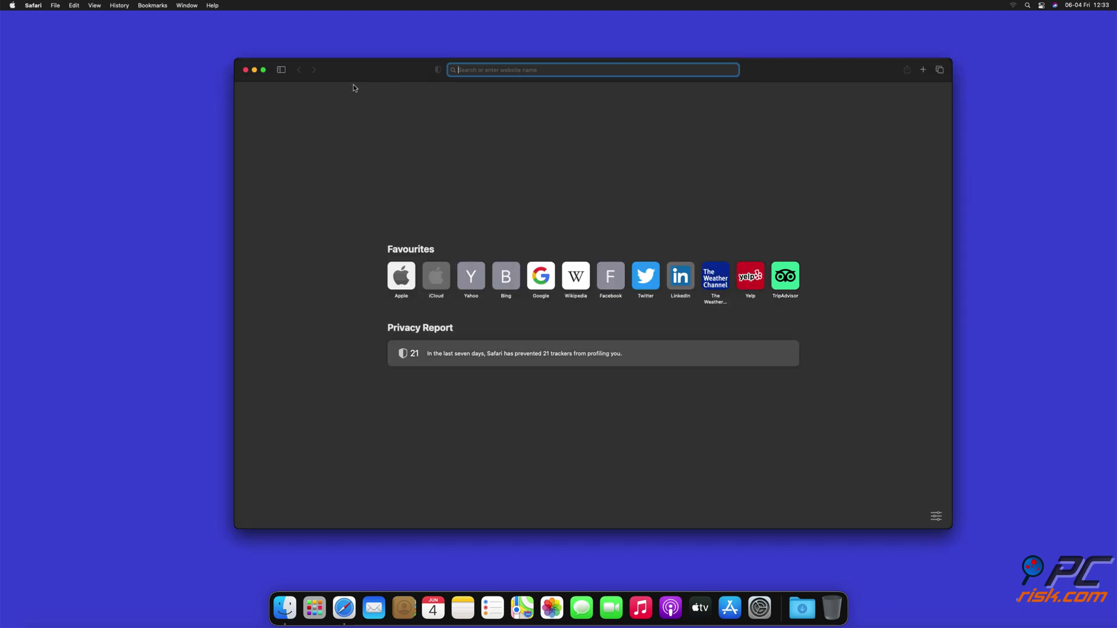
click(246, 71)
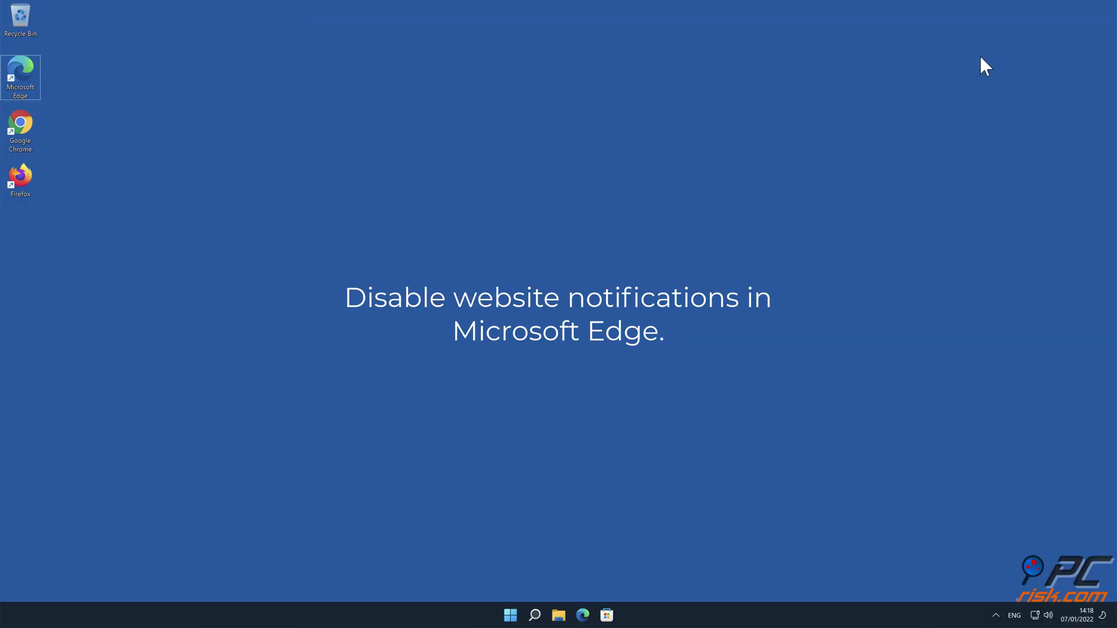
Launch Microsoft Edge from its desktop icon and open Settings from the three-dots menu.
double_click(25, 76)
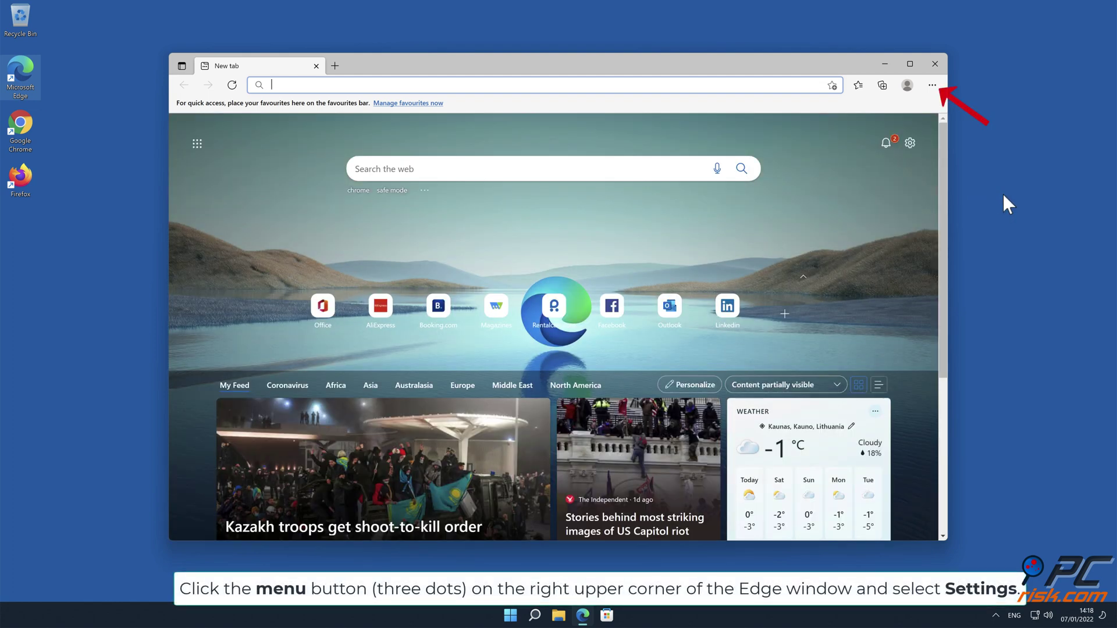
click(932, 85)
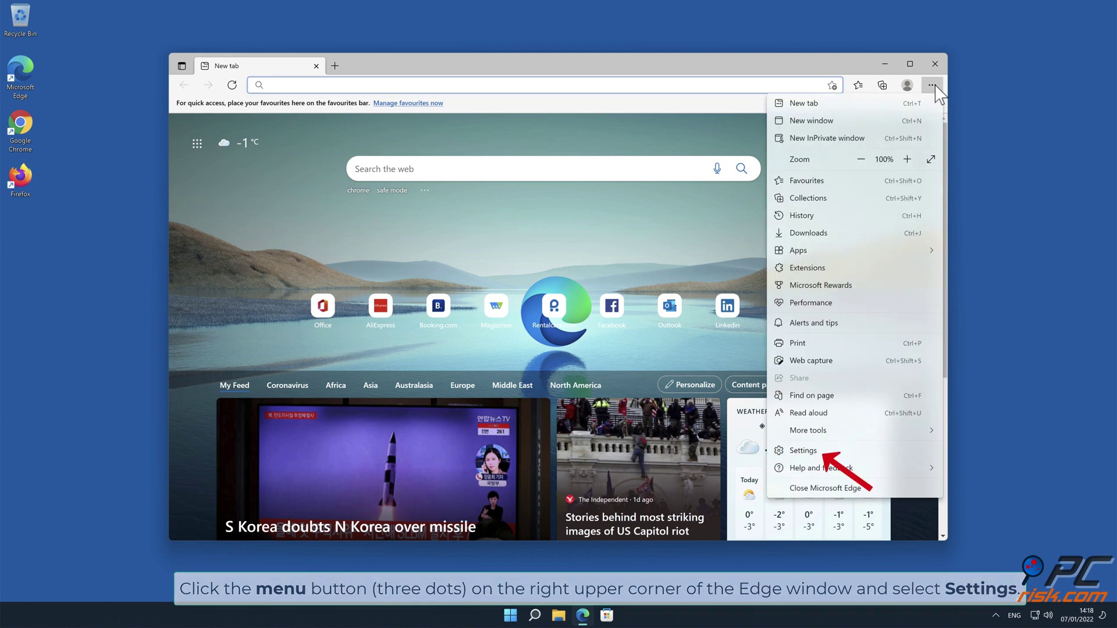
click(834, 450)
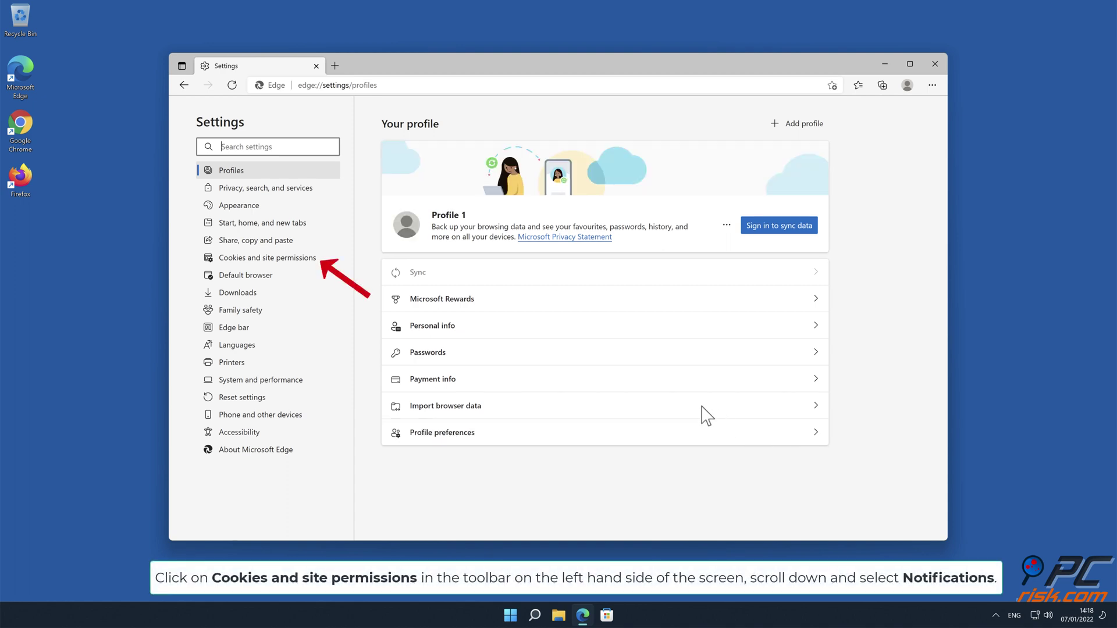
Go to Cookies and site permissions and open the Notifications permission page.
click(308, 263)
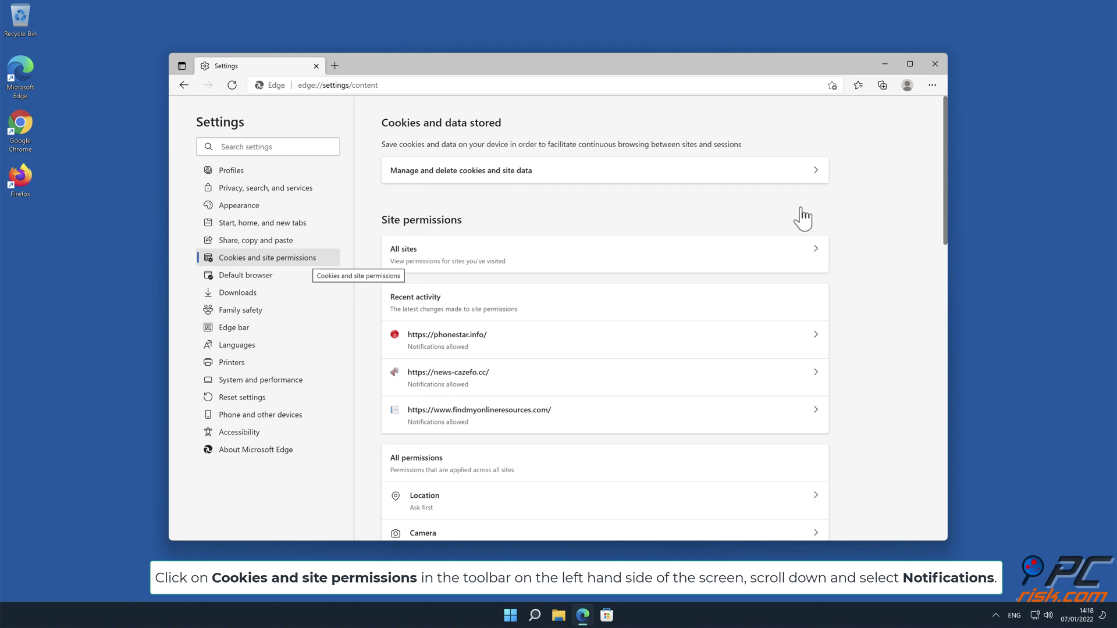
drag(947, 188, 948, 289)
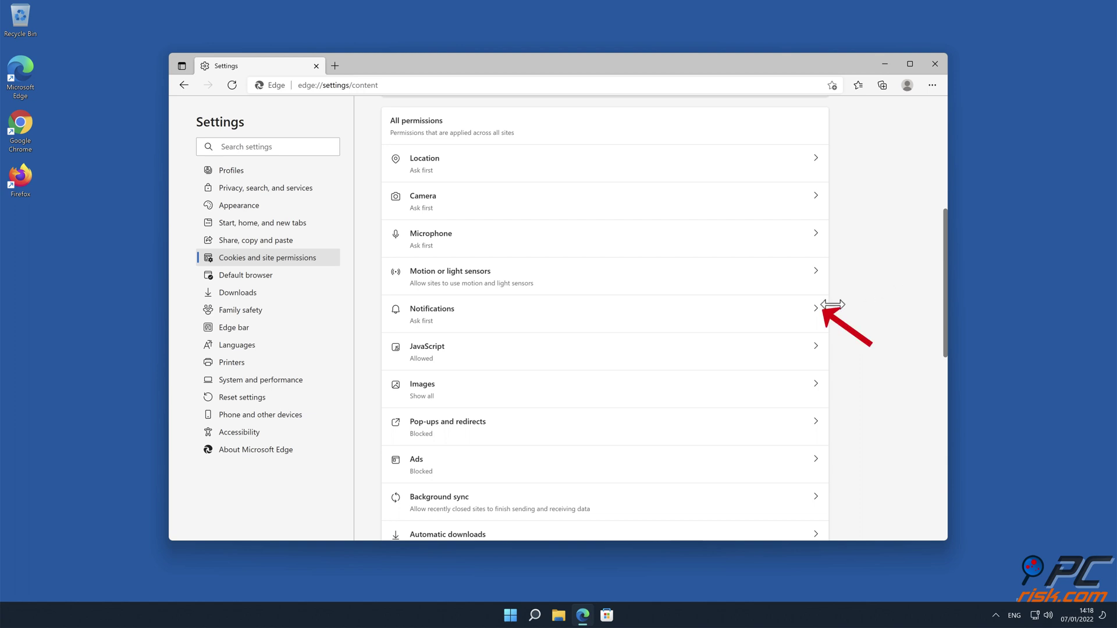
click(815, 313)
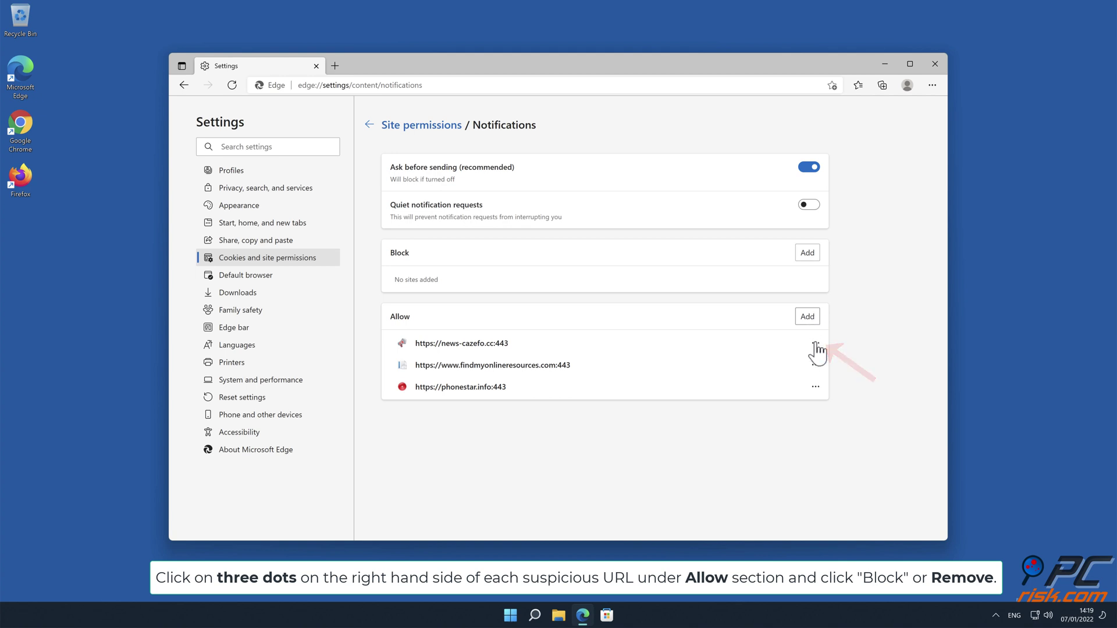
Remove news-cazefo.cc, findmyonlineresources.com and phonestar.info from allowed notifications, then close Edge.
click(815, 343)
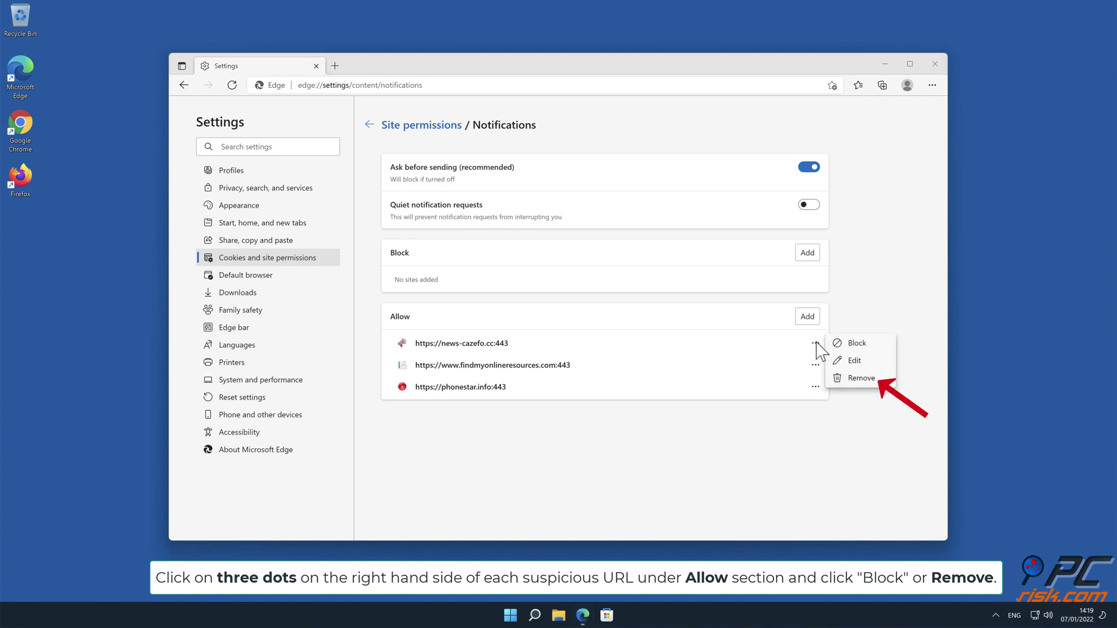
click(861, 379)
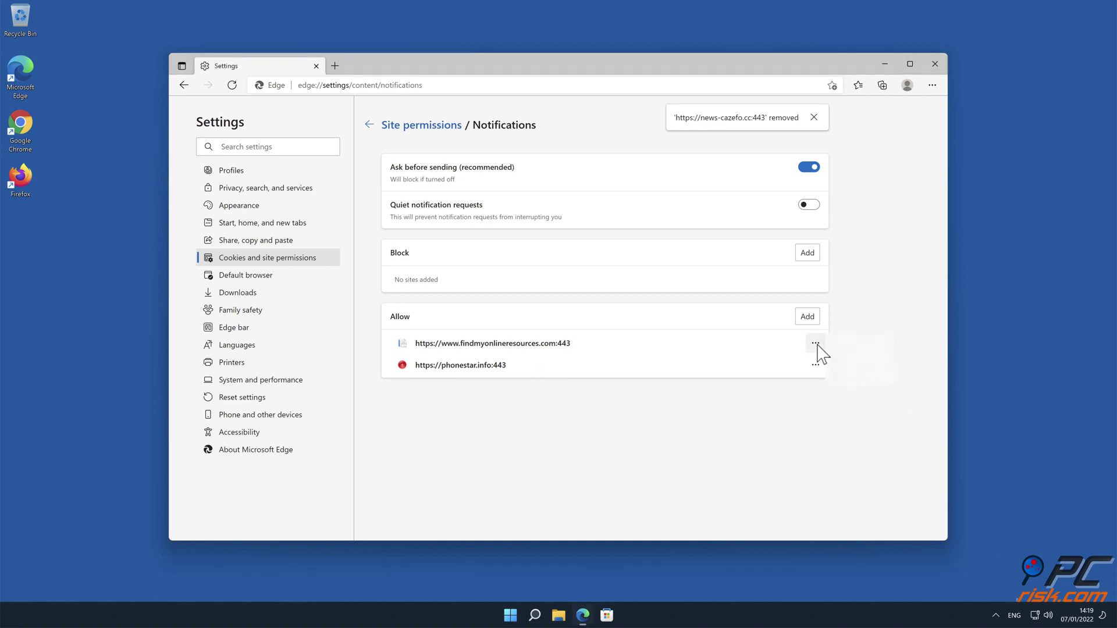
click(816, 344)
click(862, 379)
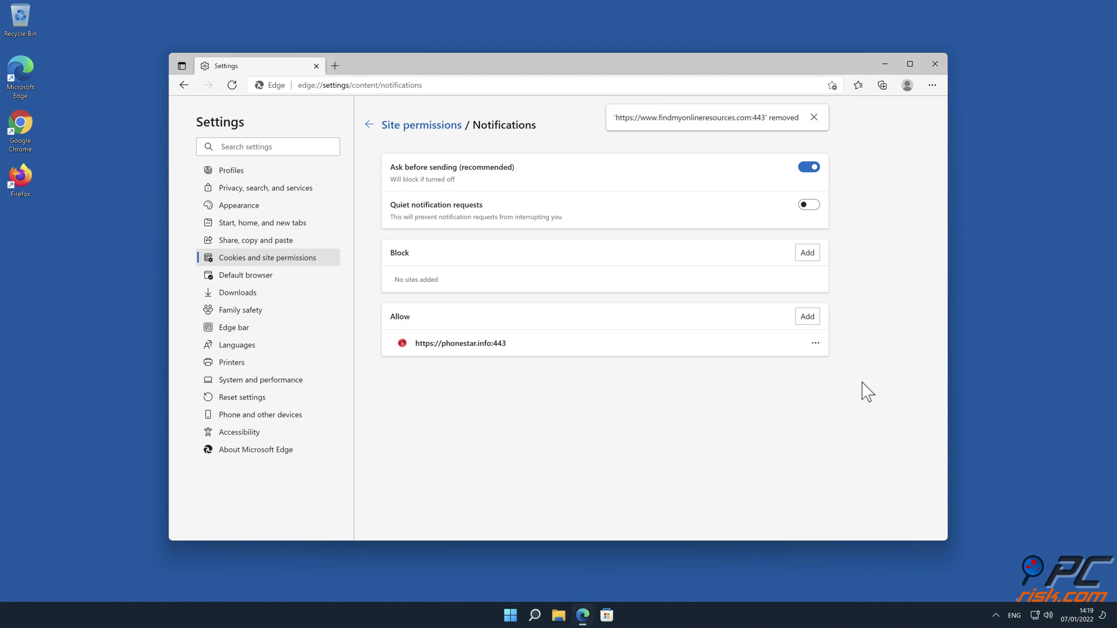
click(817, 347)
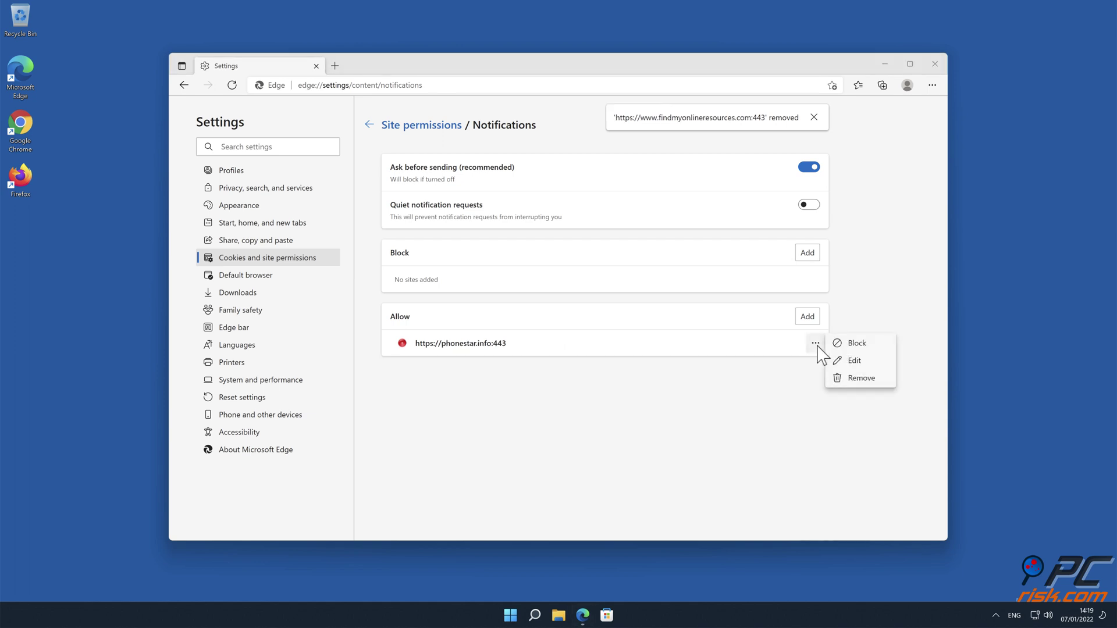
click(860, 379)
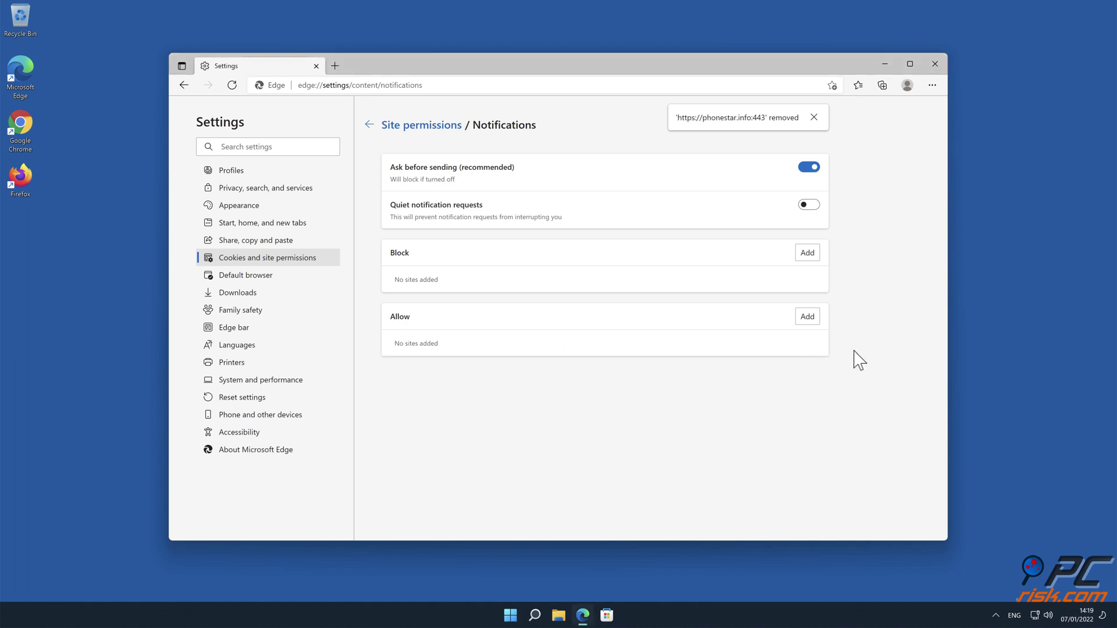
click(936, 65)
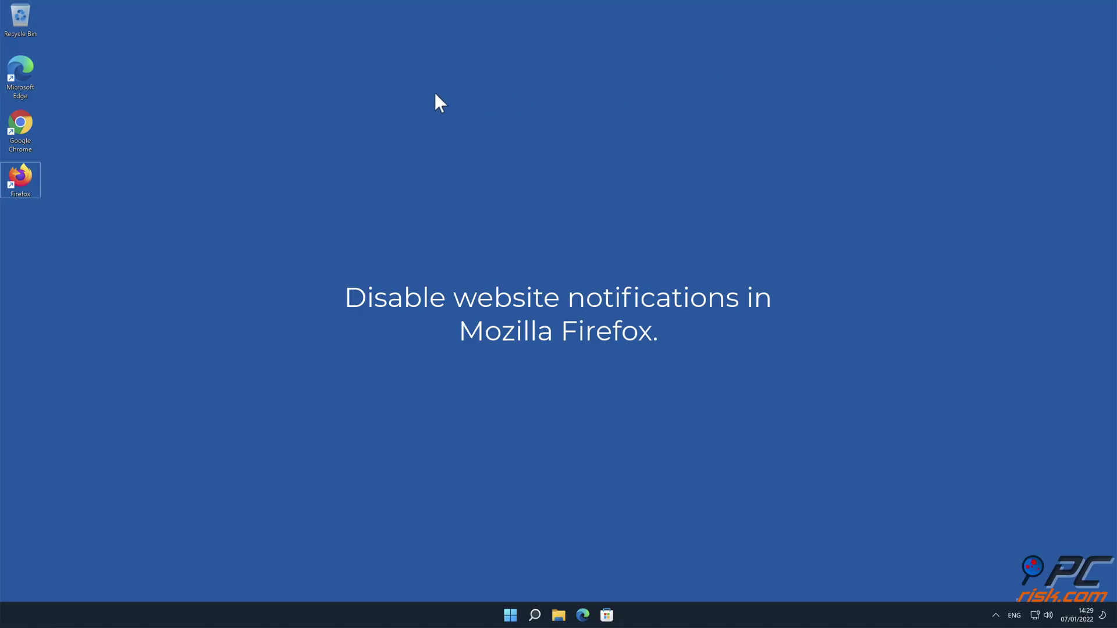
Launch Firefox from the desktop and open Settings from the hamburger menu.
double_click(15, 178)
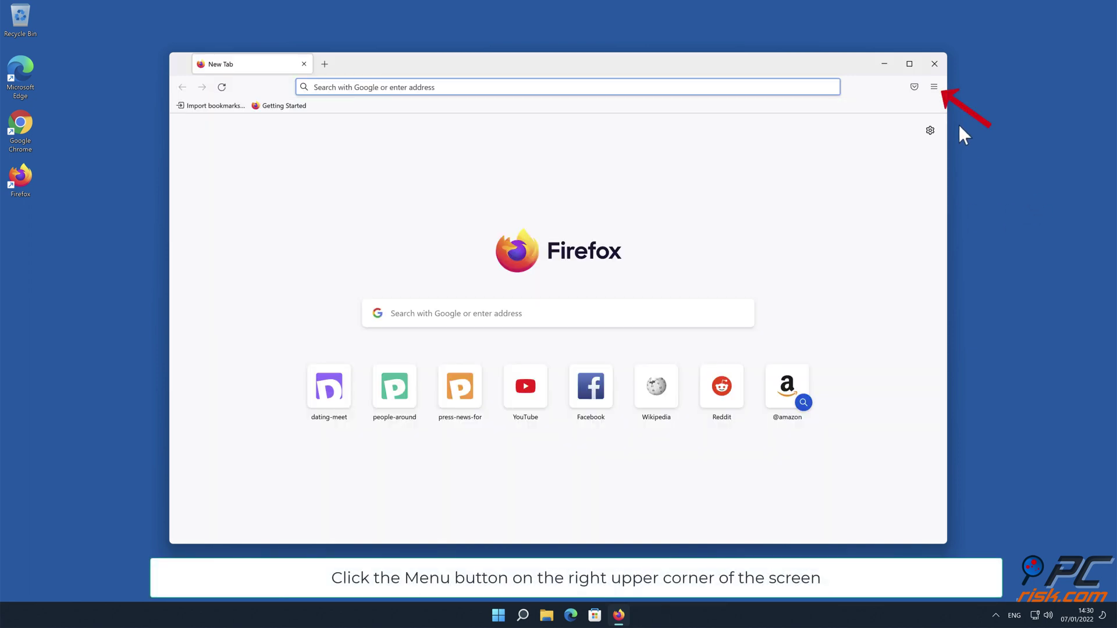
click(933, 87)
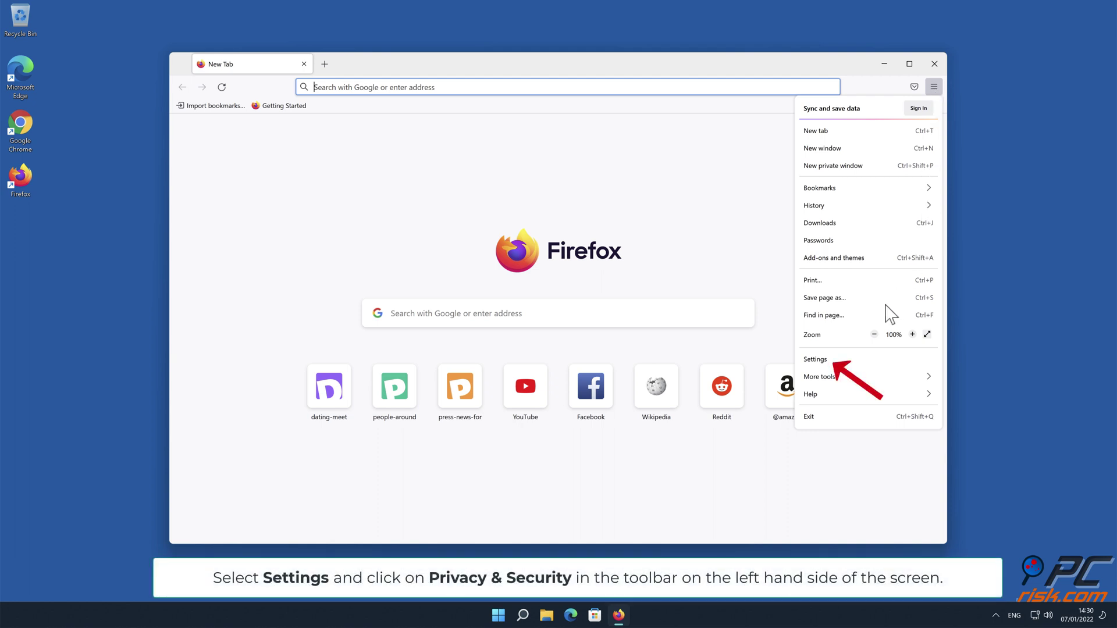
click(872, 360)
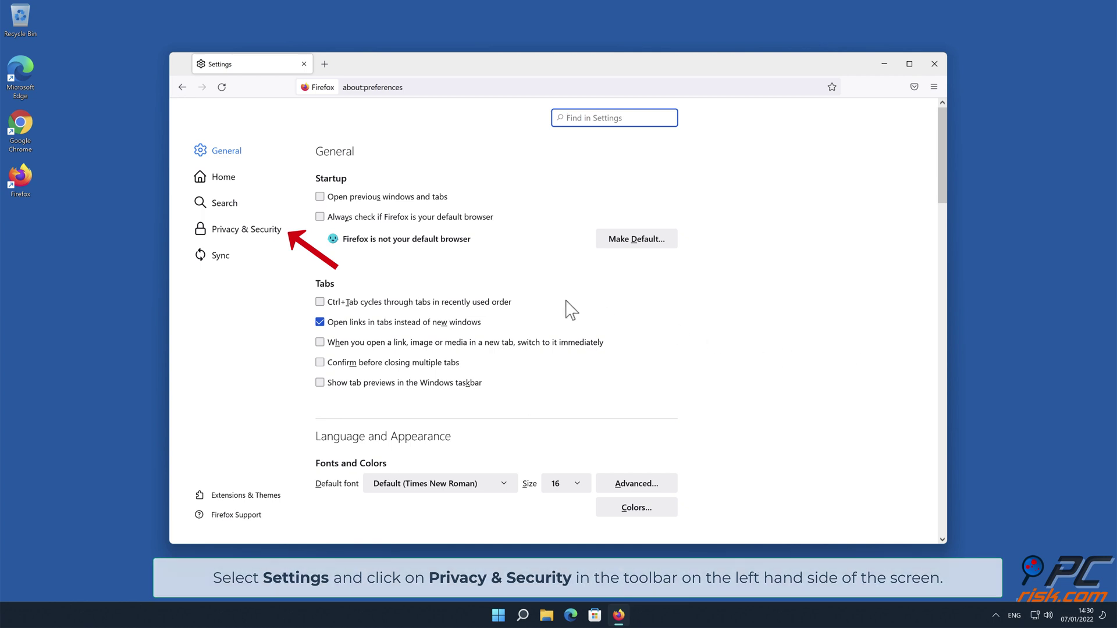
From Firefox's Privacy & Security page, open the Notifications permission settings listing the three allowed sites.
click(261, 228)
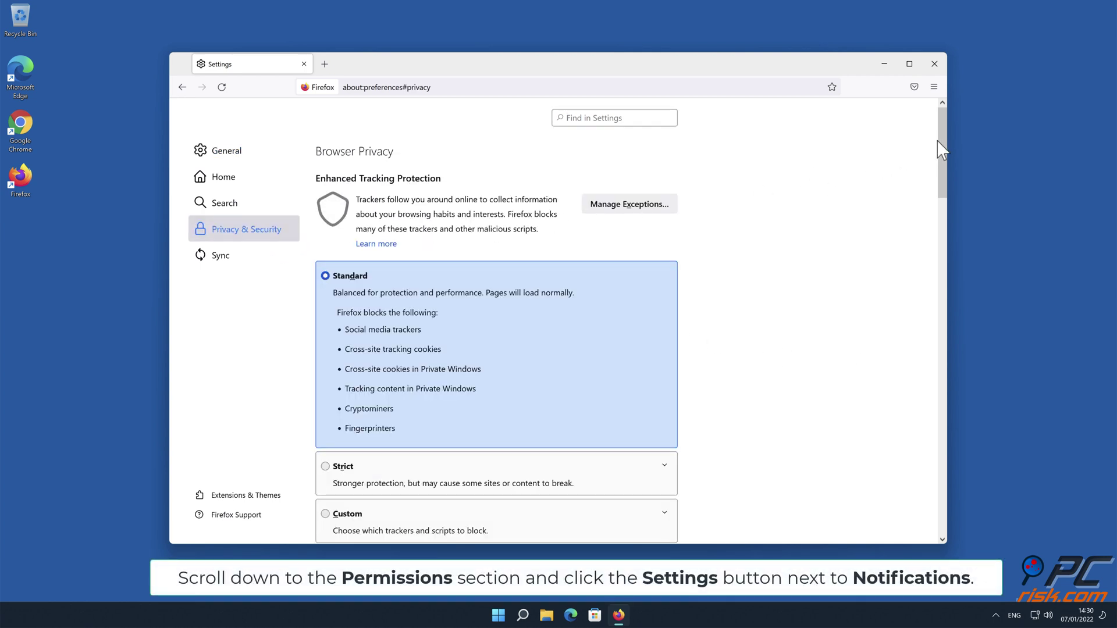
drag(942, 150, 943, 357)
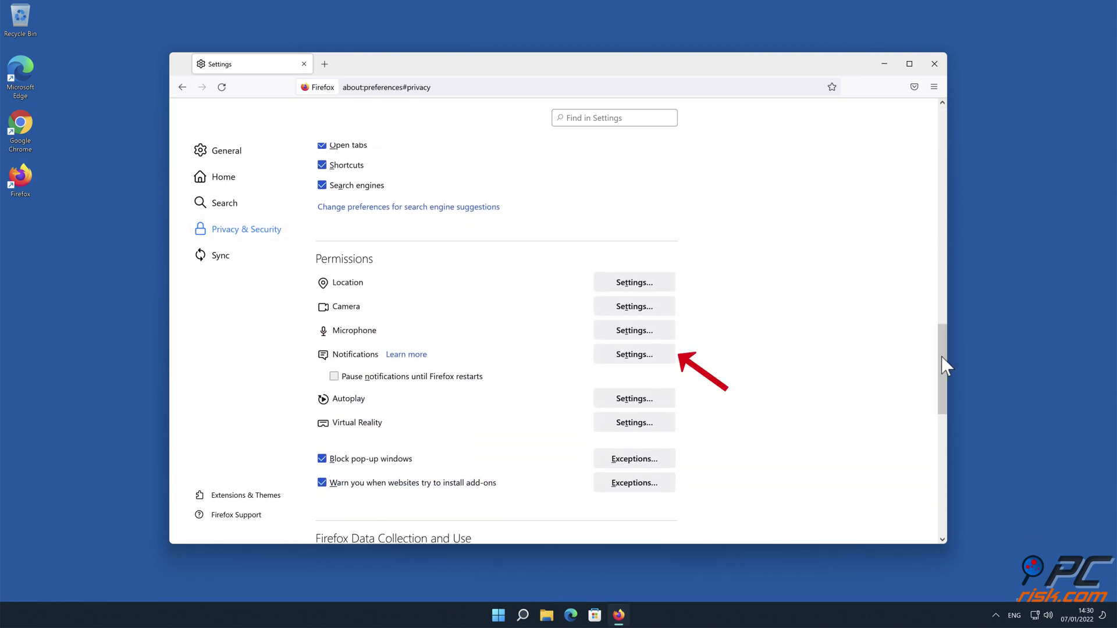
click(664, 358)
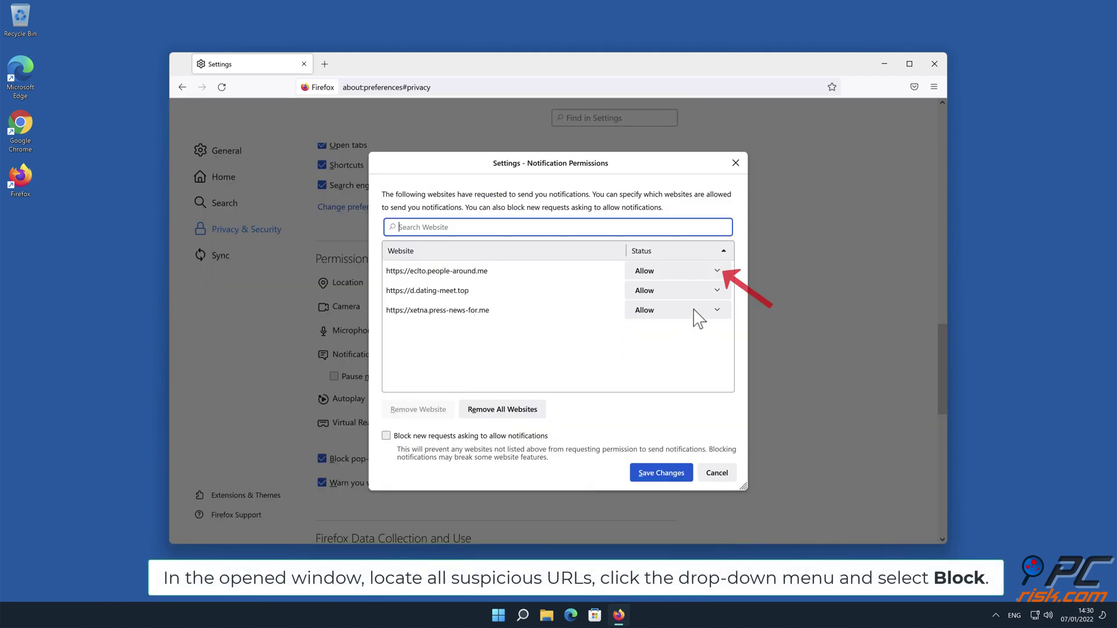
Set eclto.people-around.me, d.dating-meet.top and xetna.press-news-for.me to Block, save the changes, and close Firefox.
click(714, 271)
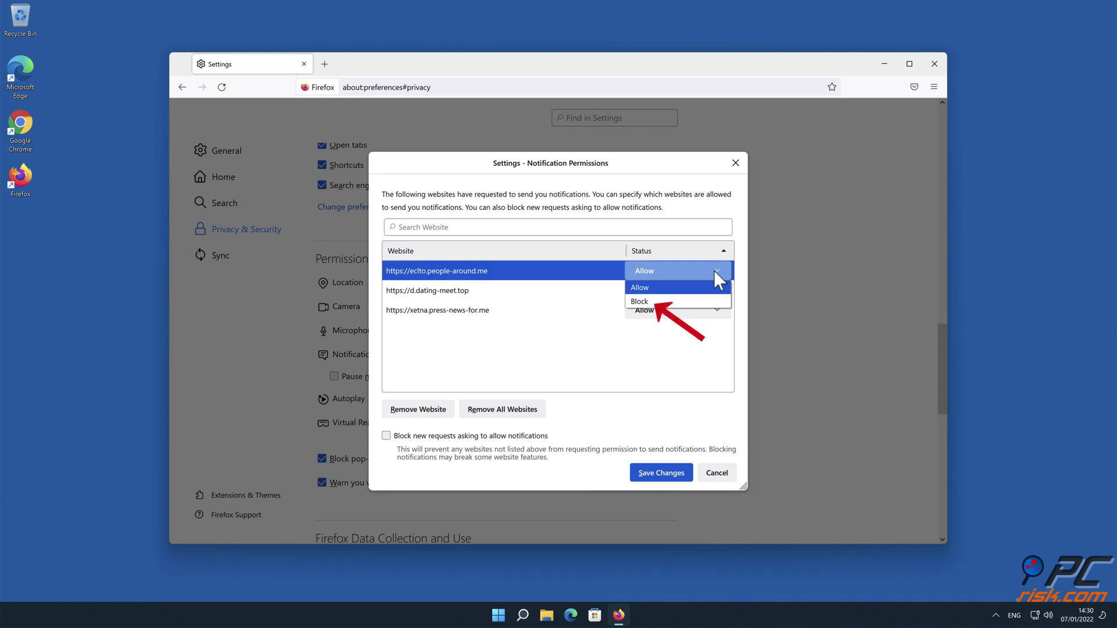
click(695, 302)
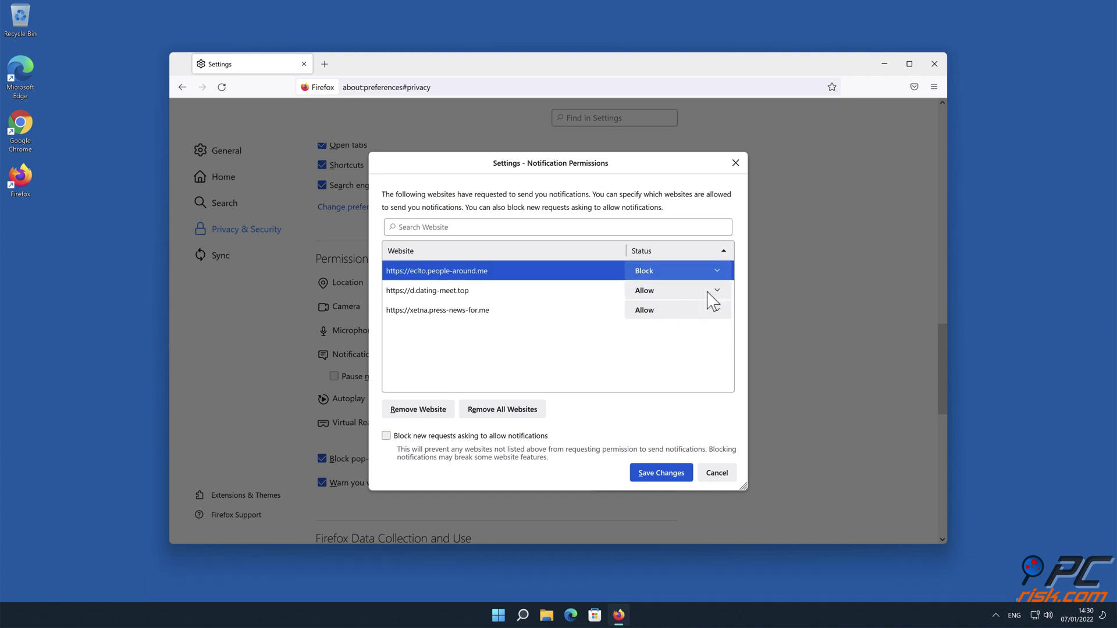
click(711, 291)
click(694, 323)
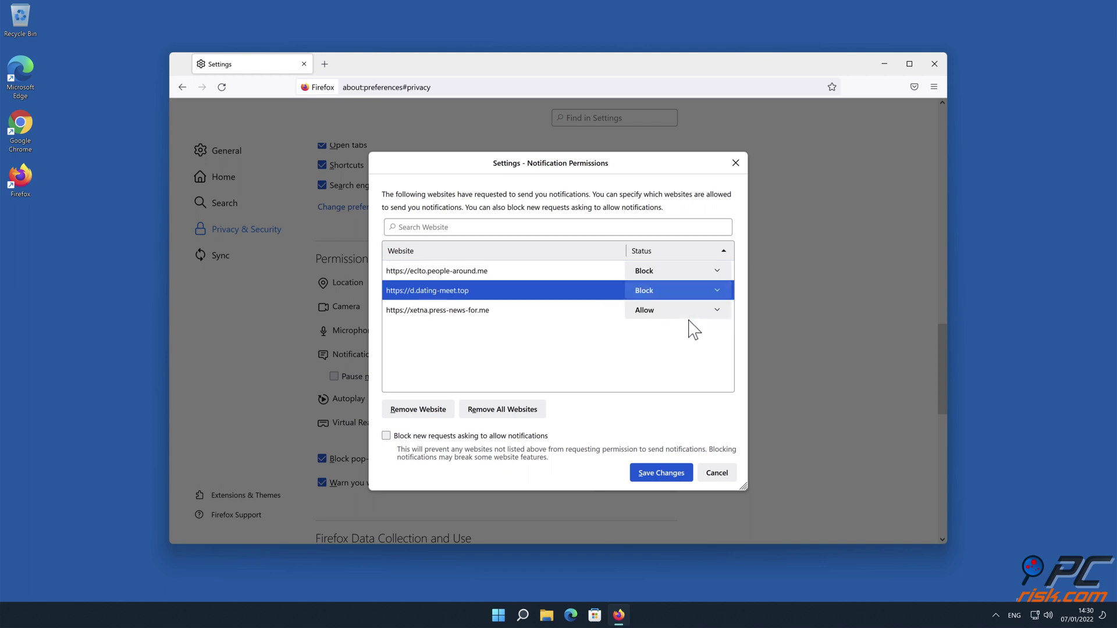
click(713, 310)
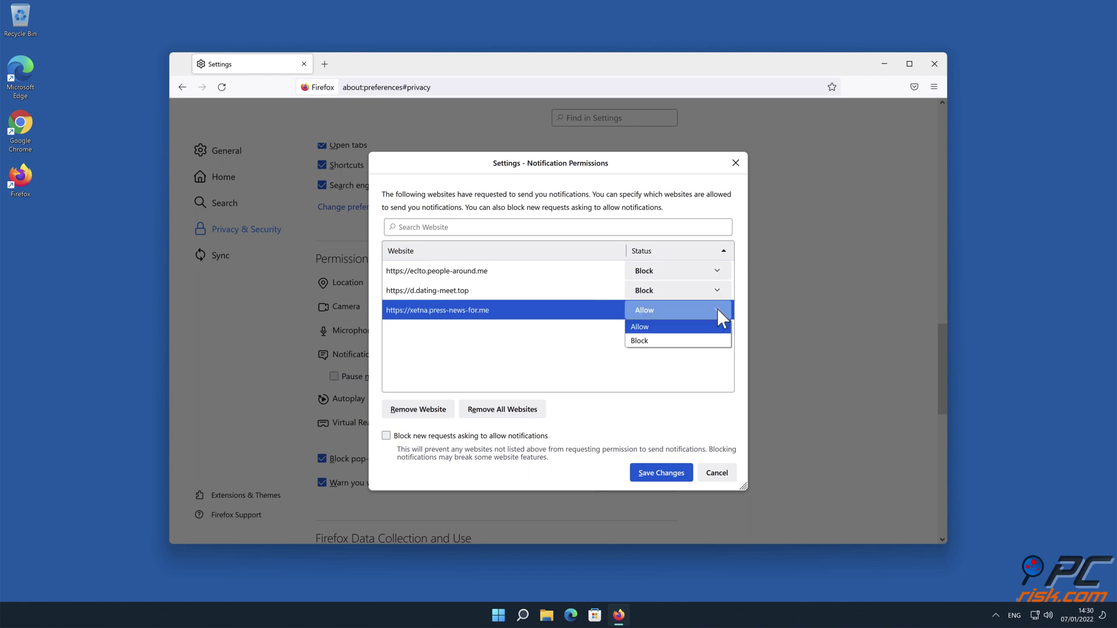
click(704, 342)
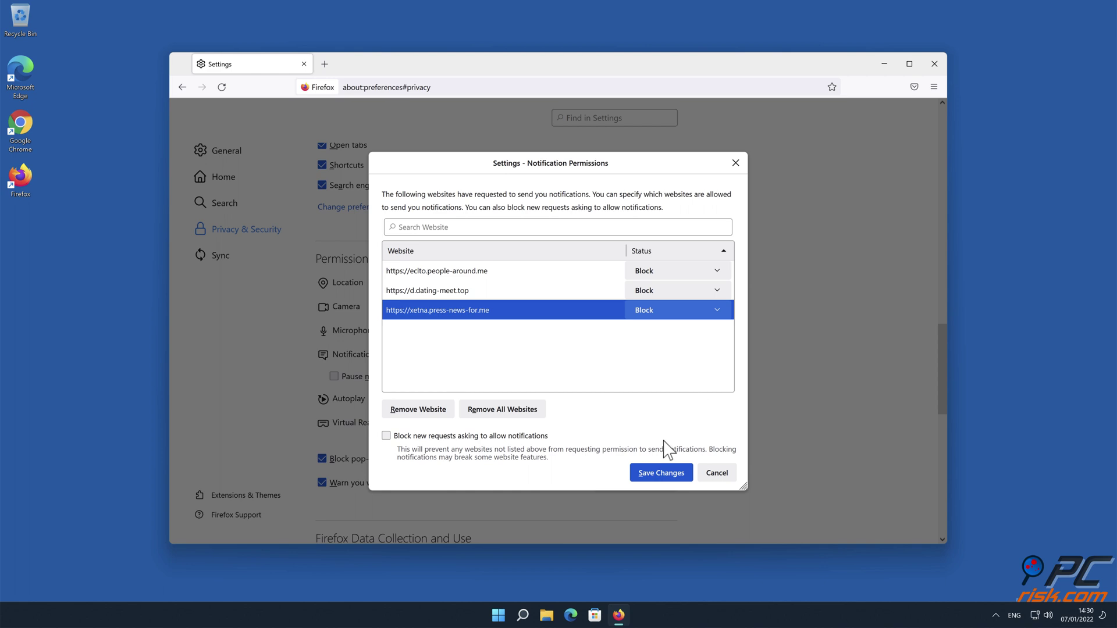
click(663, 474)
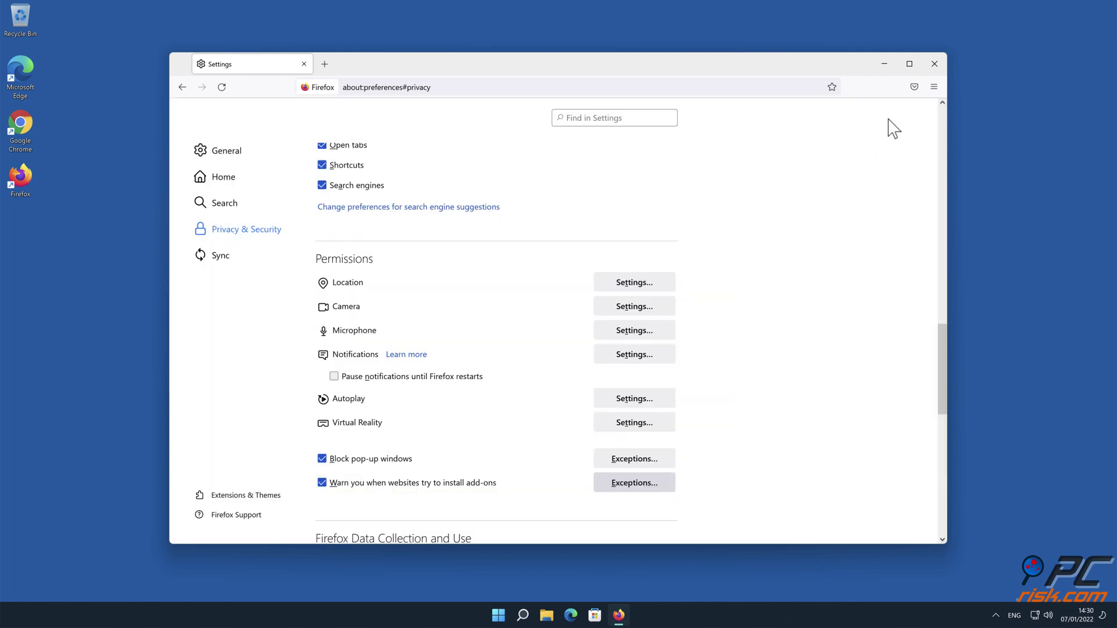
click(934, 64)
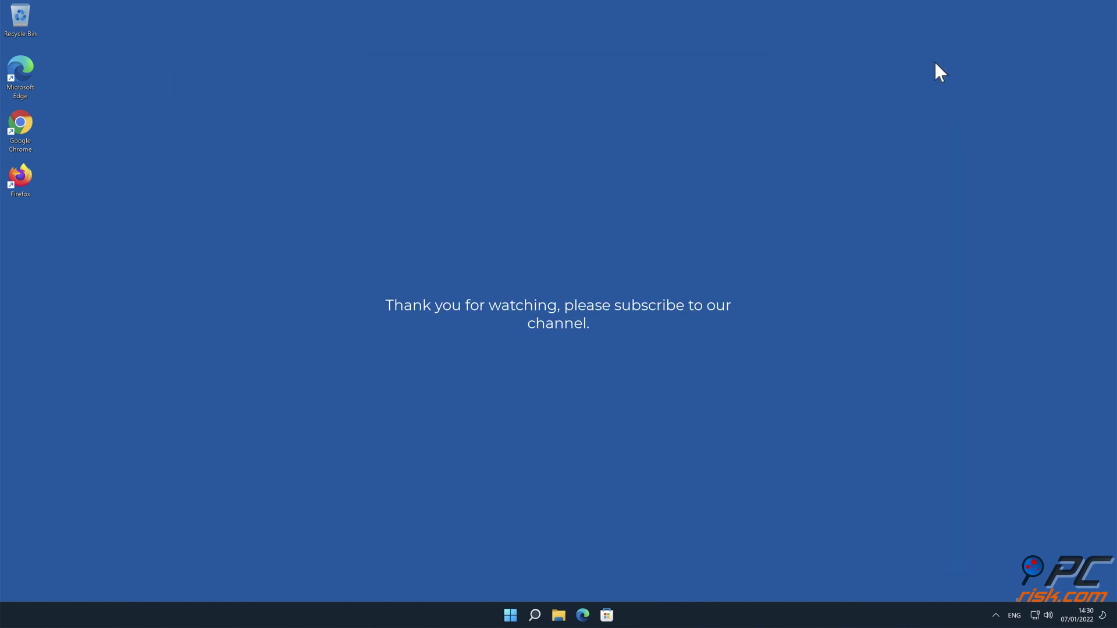